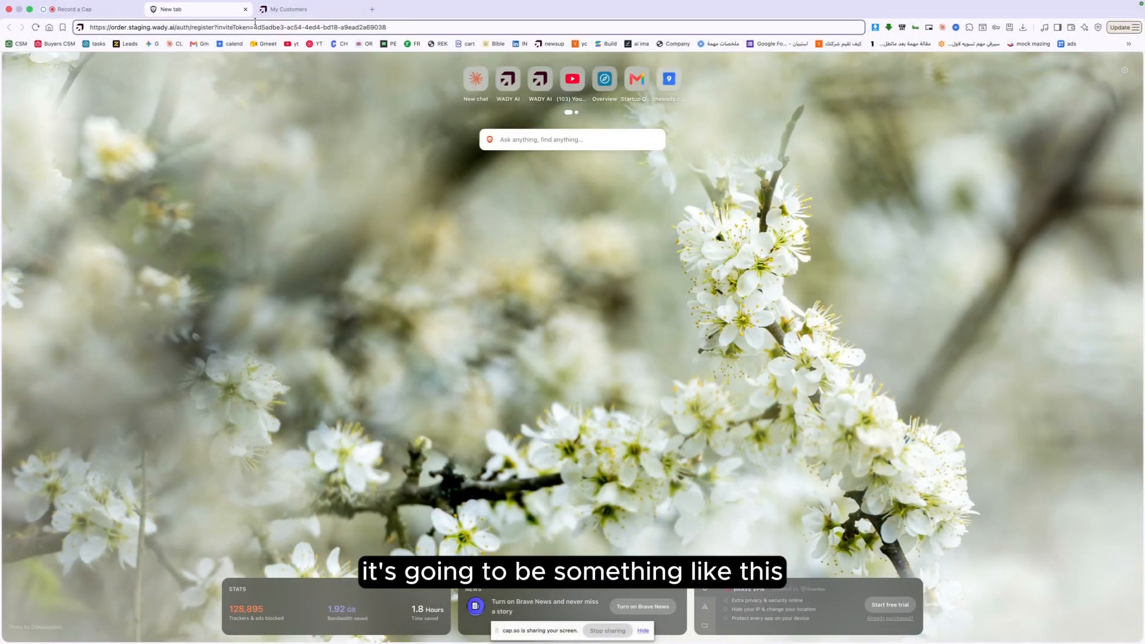
- Load the Wady registration invite and enter the mobile phone number
key("Return")
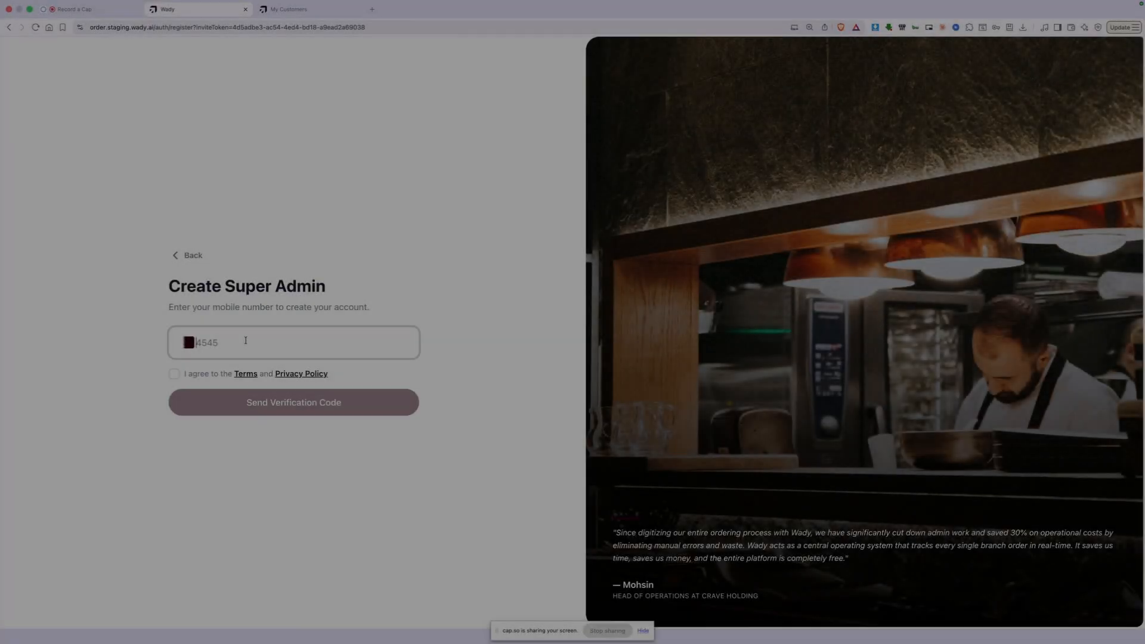
left_click(245, 341)
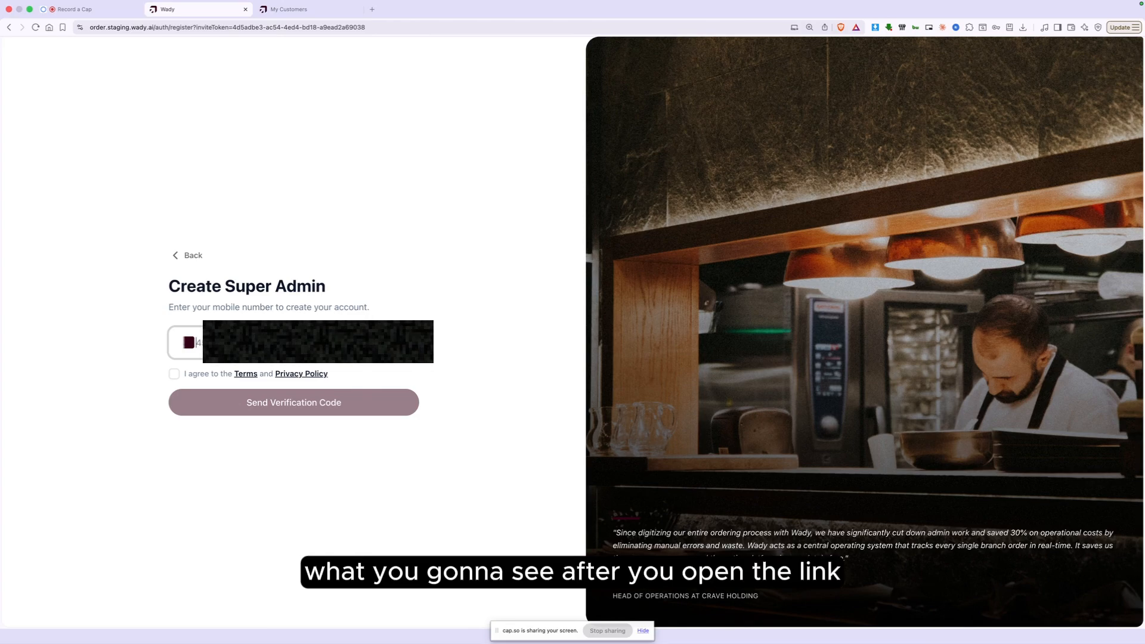
type("50")
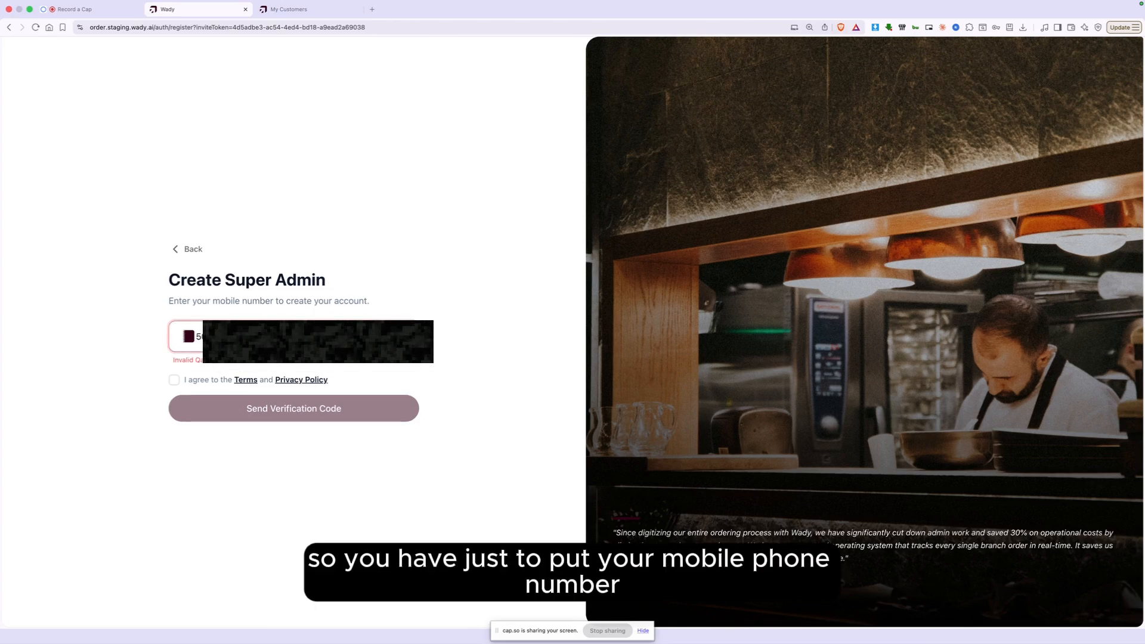
- Accept the terms, request the verification code, and enter the texted OTP
left_click(174, 374)
left_click(250, 403)
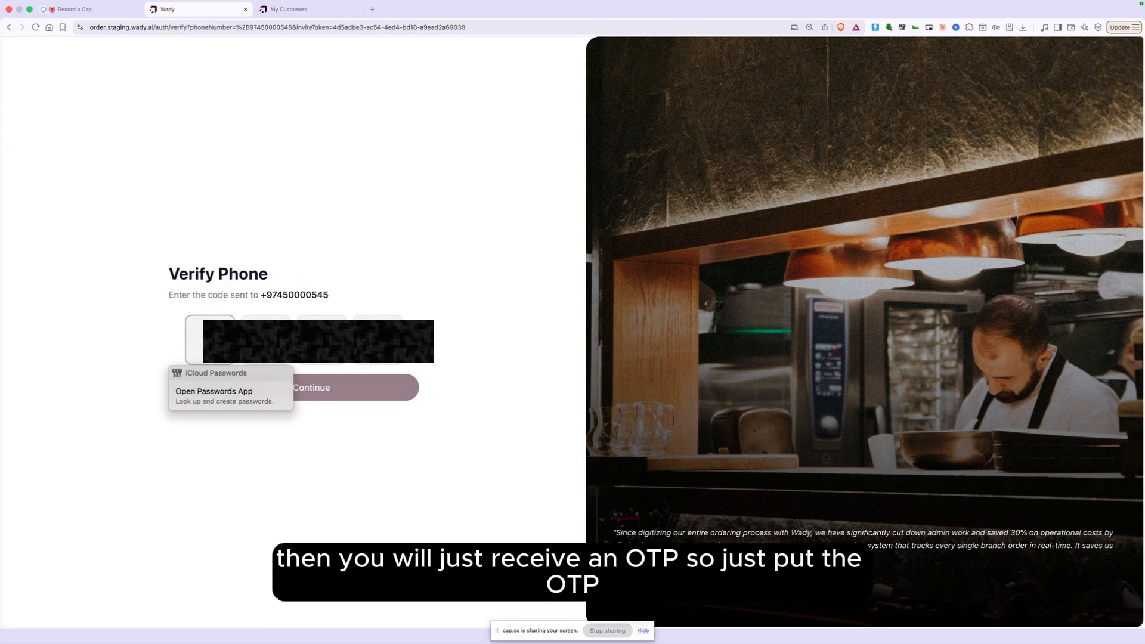
type("****")
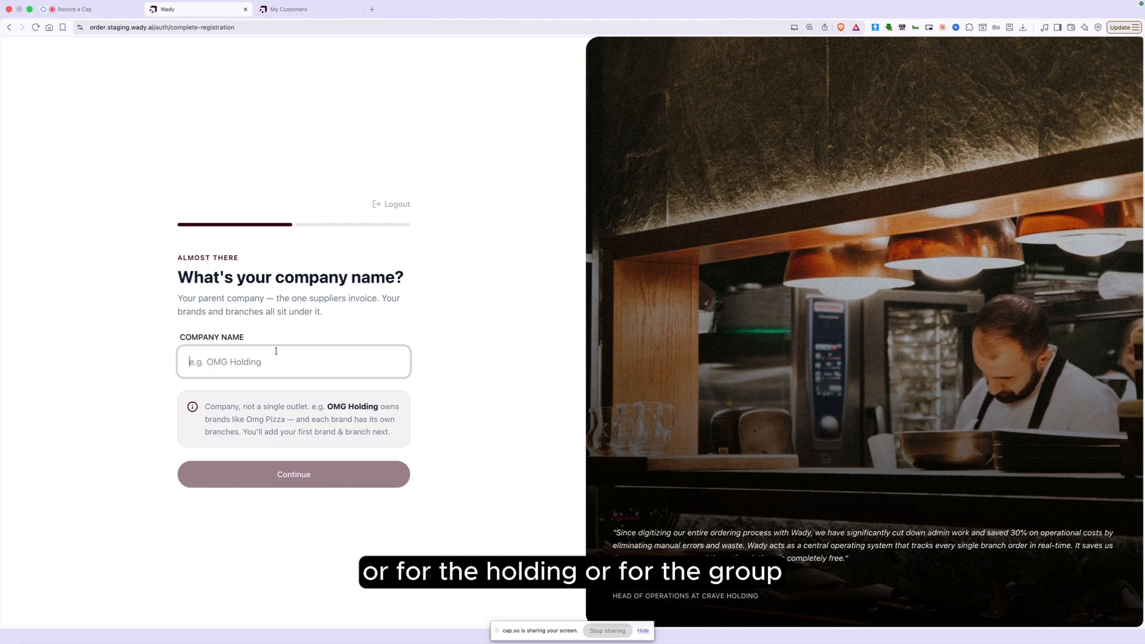
- Enter company 'omg holding group', brand 'omg pizza' and branch 'omg pizza cetralv kitchen'
type("omg holding g")
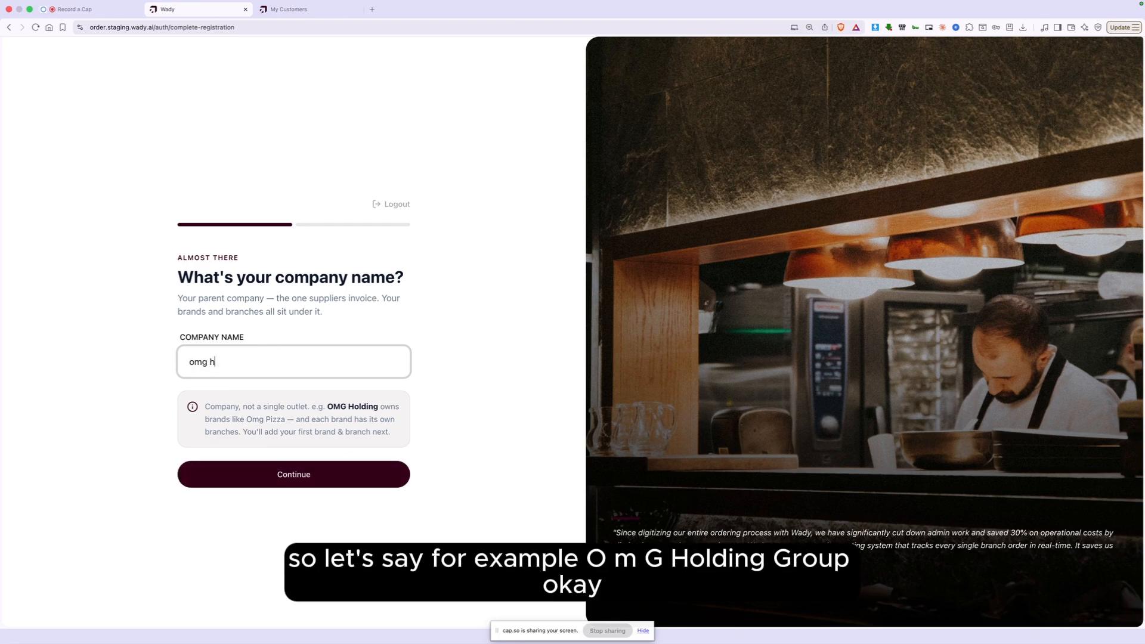
type("roup")
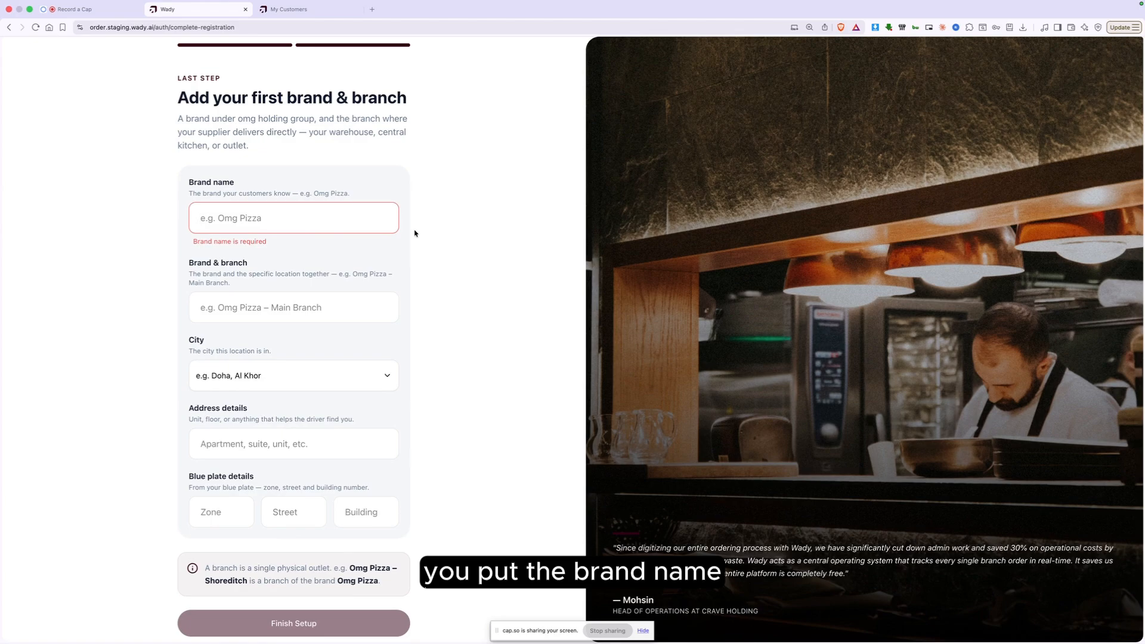
left_click(282, 307)
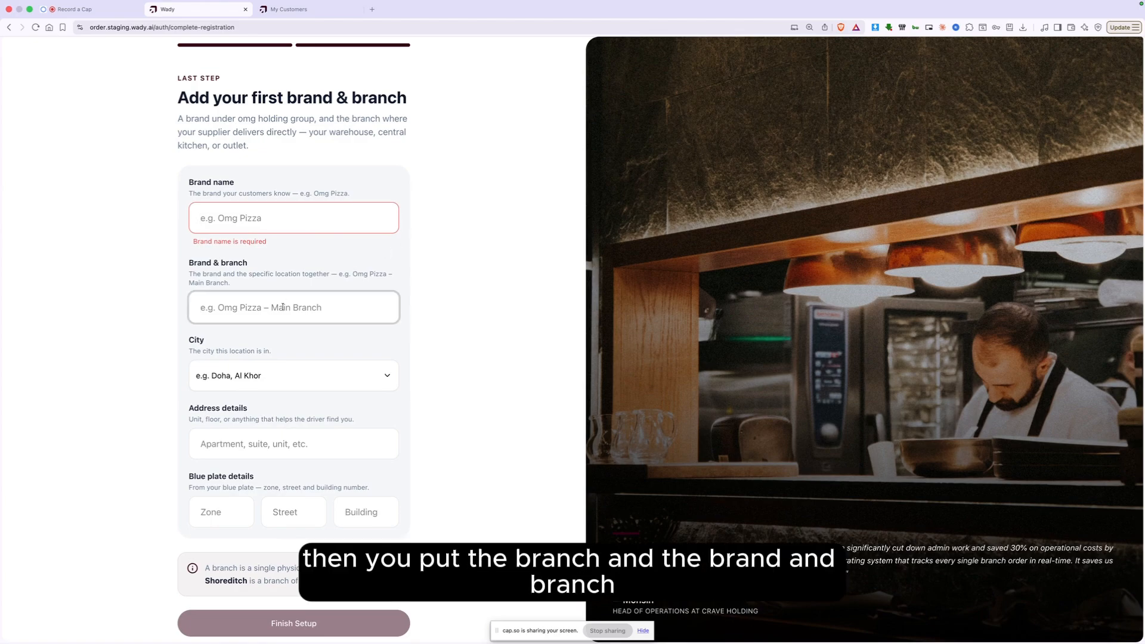
scroll(281, 298, "down", 1)
left_click(232, 202)
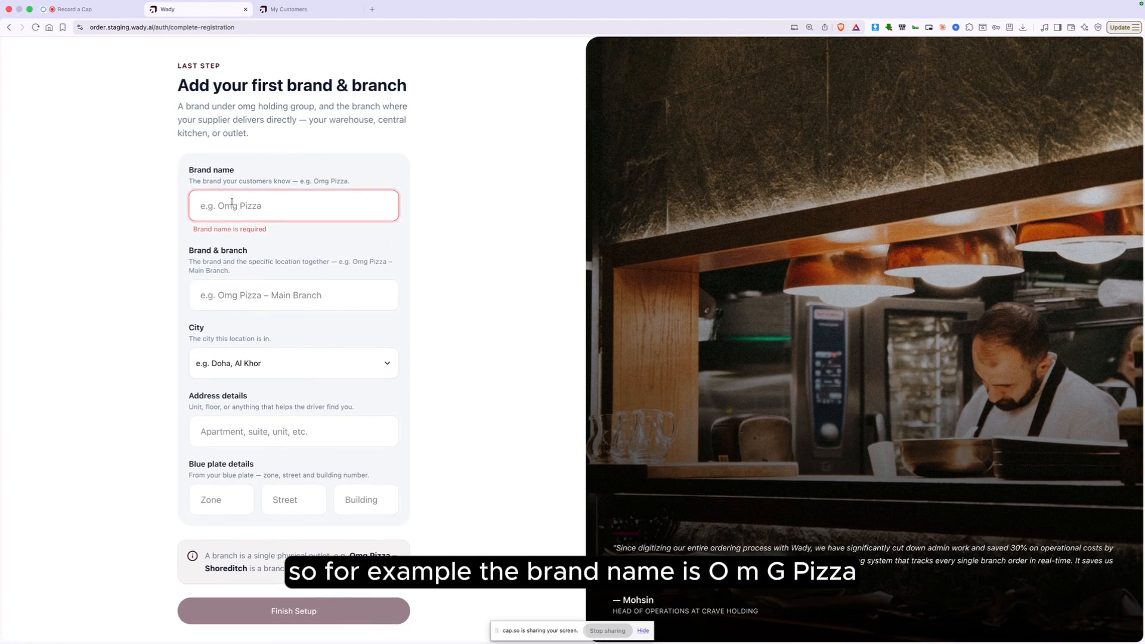
type("omg pizza")
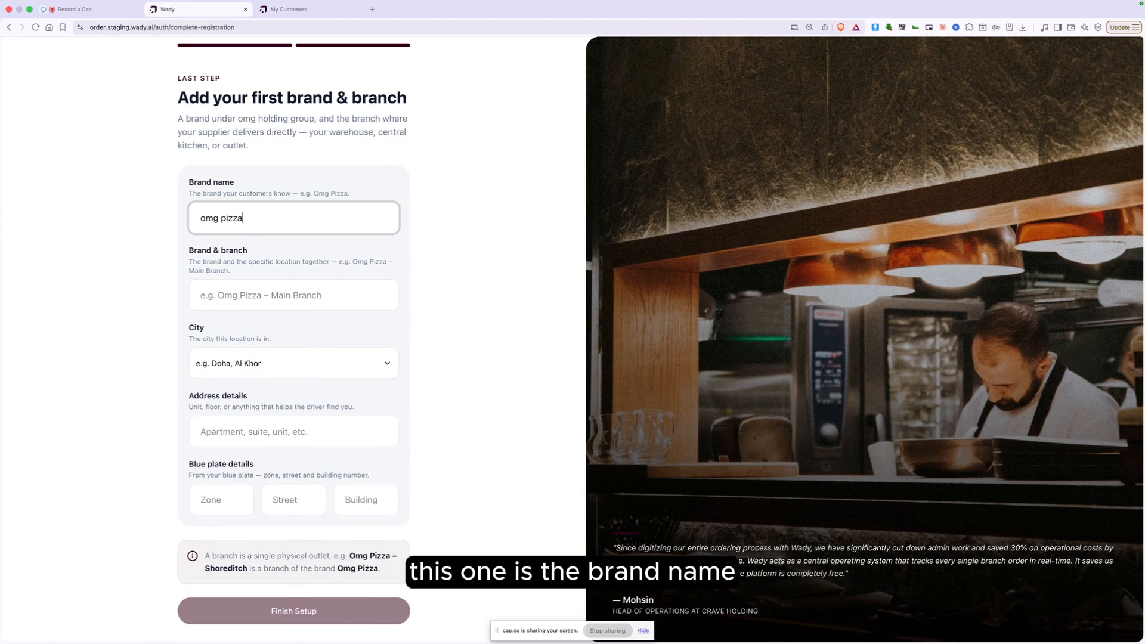
key("Tab")
type("om")
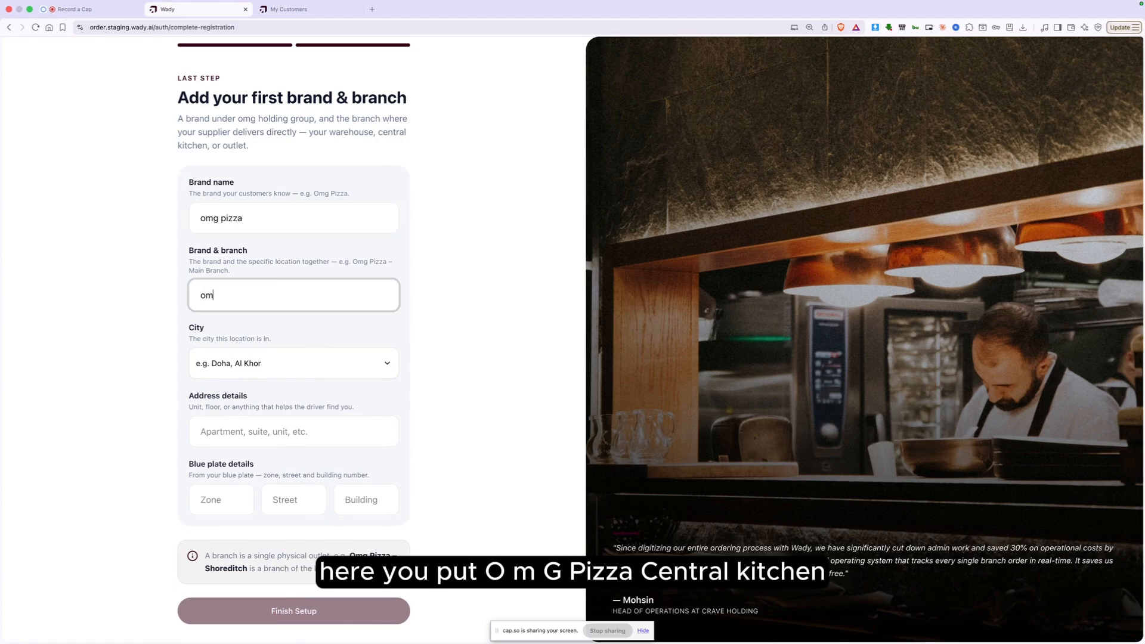
type("g pizza cetralv kitchen")
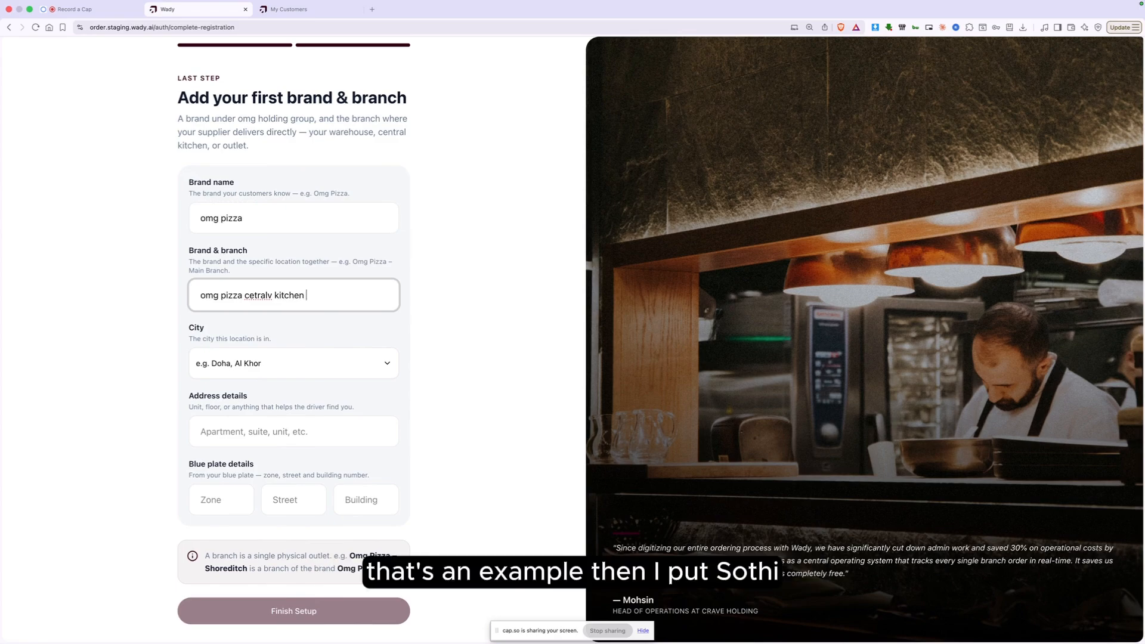
- Choose Al Rayyan as the city, fill in the branch address and blue plate numbers, and finish setup
left_click(233, 363)
left_click(239, 411)
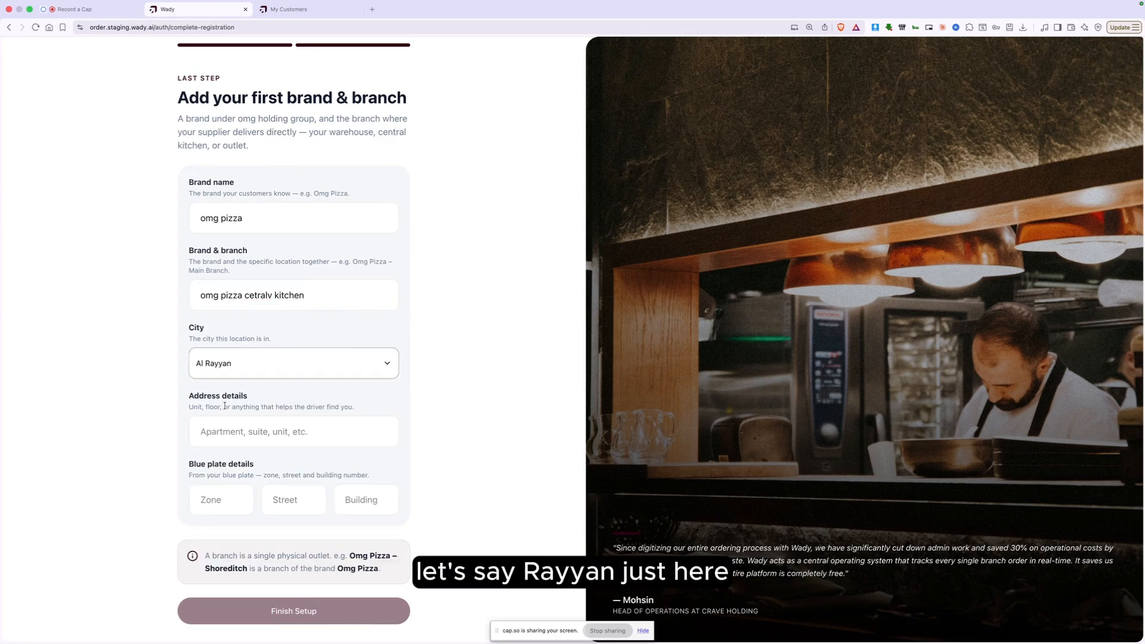
left_click(248, 427)
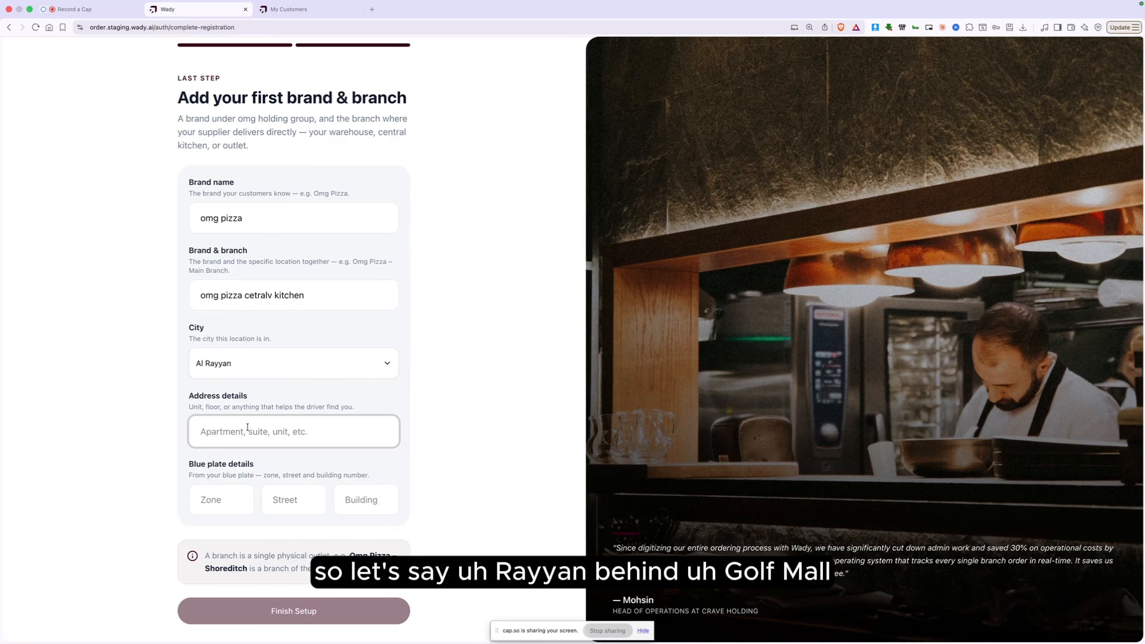
type("al rayan behind gulf mall")
key("Tab")
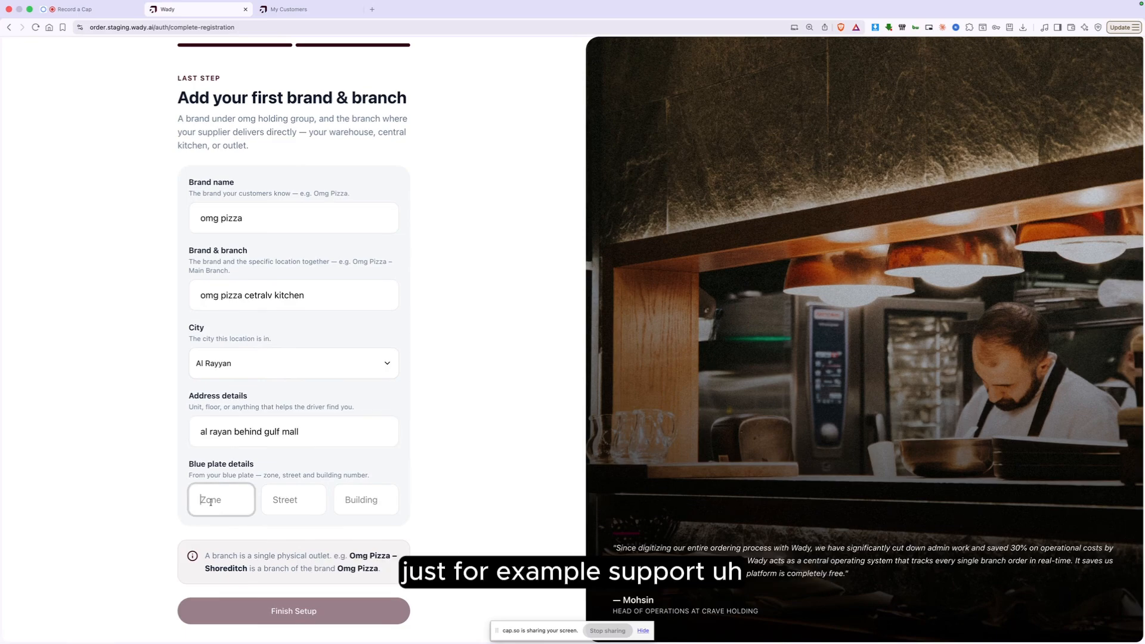
type("23")
left_click(279, 505)
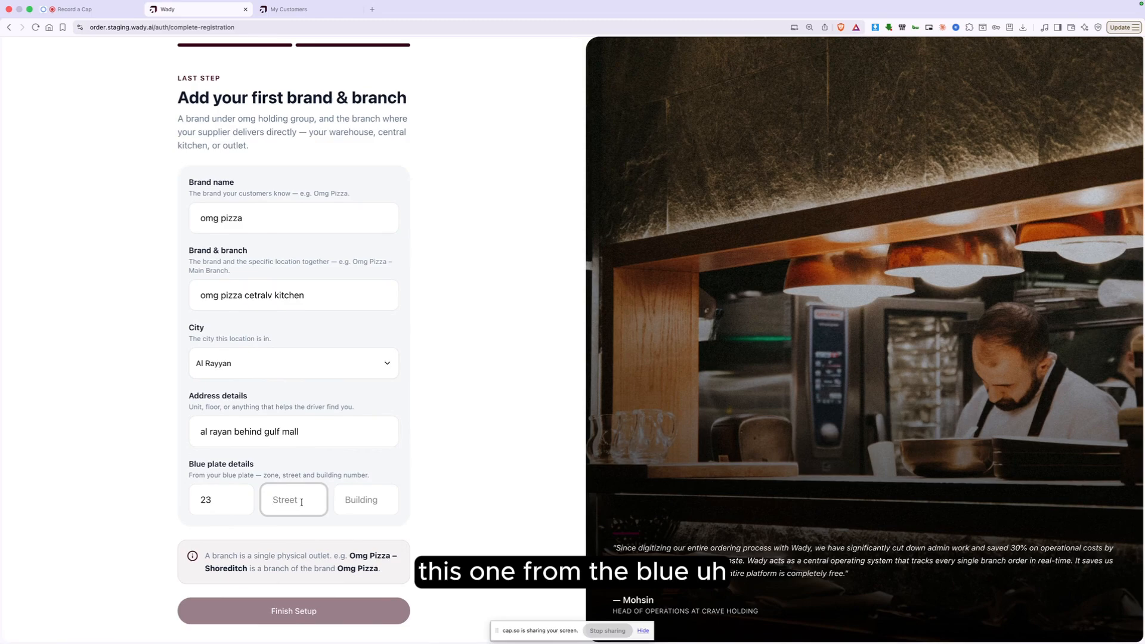
type("211")
key("Tab")
type("12")
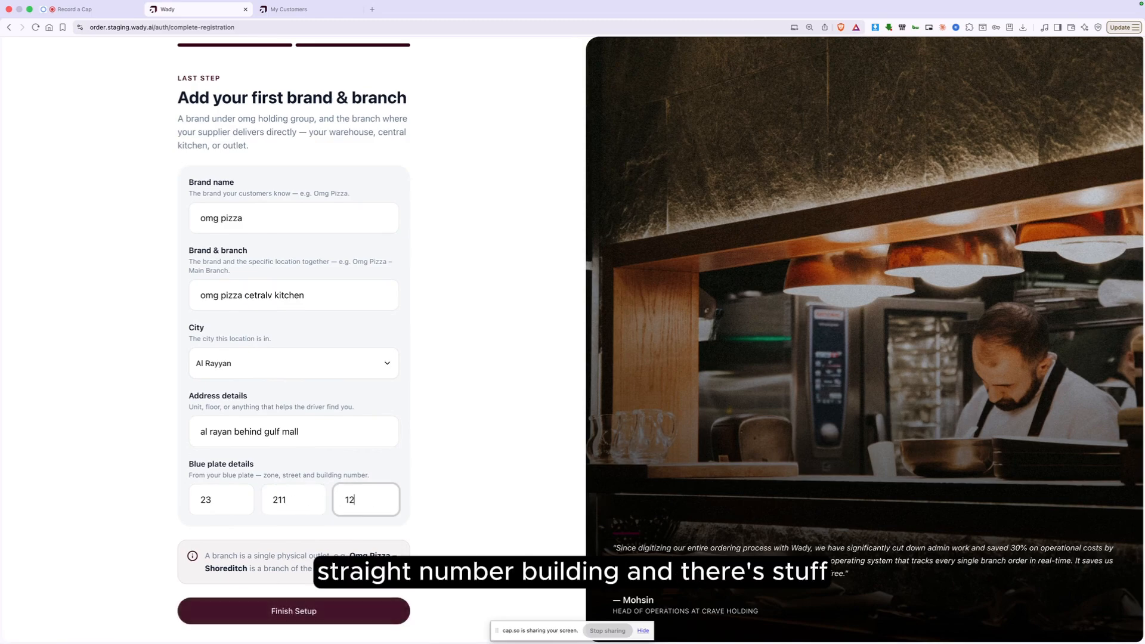
left_click(289, 613)
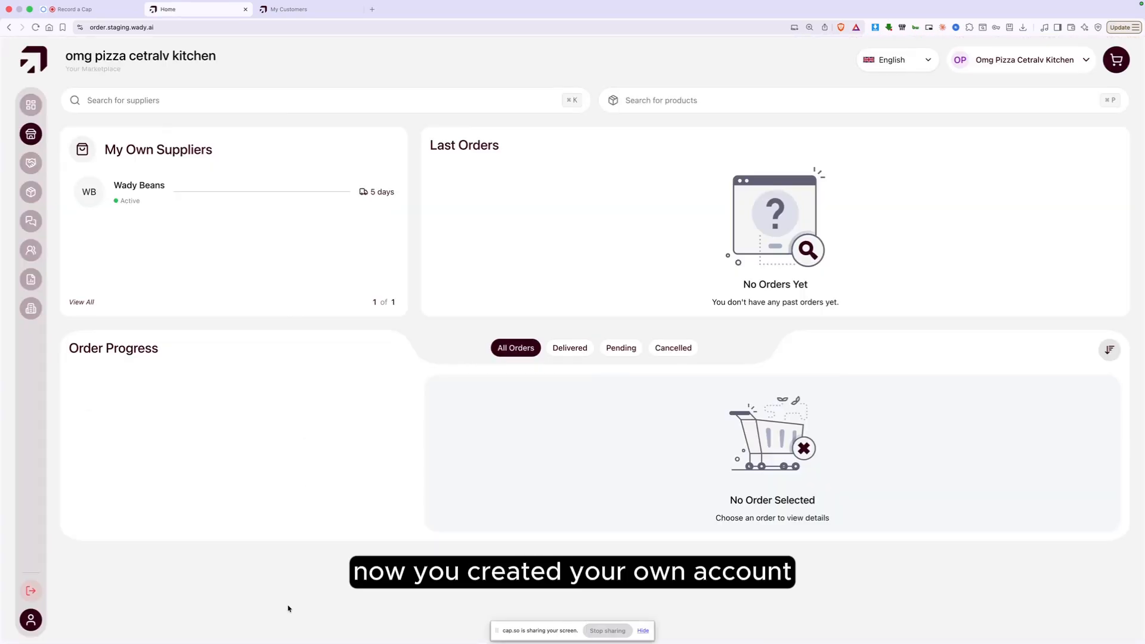
- Open My Connections and start an order on the Wady Beans card
left_click(31, 163)
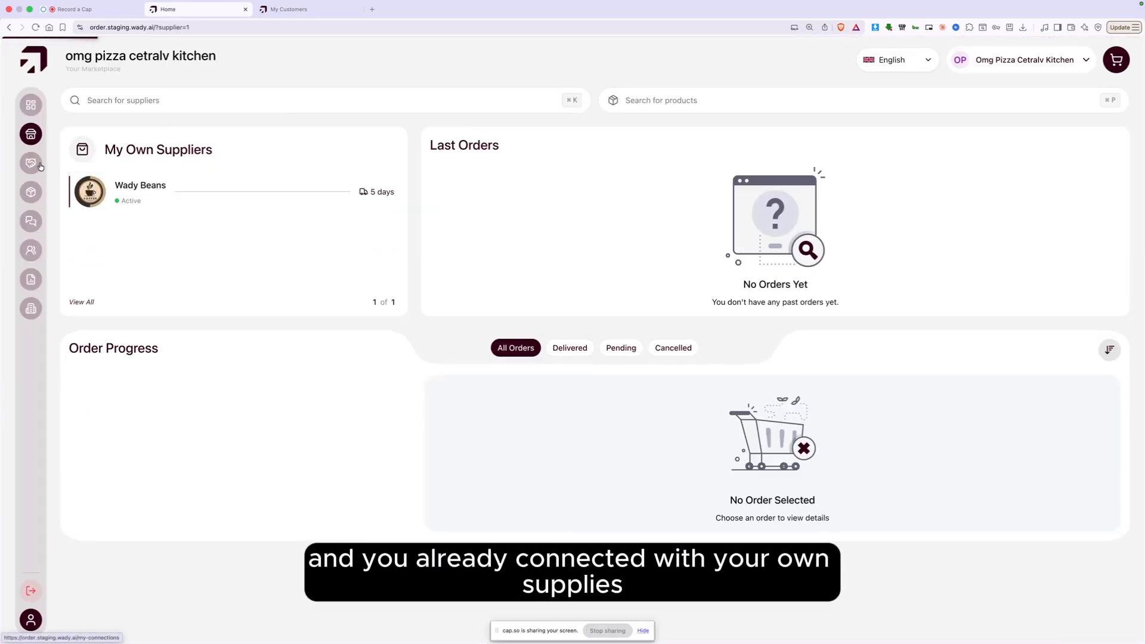
left_click(136, 325)
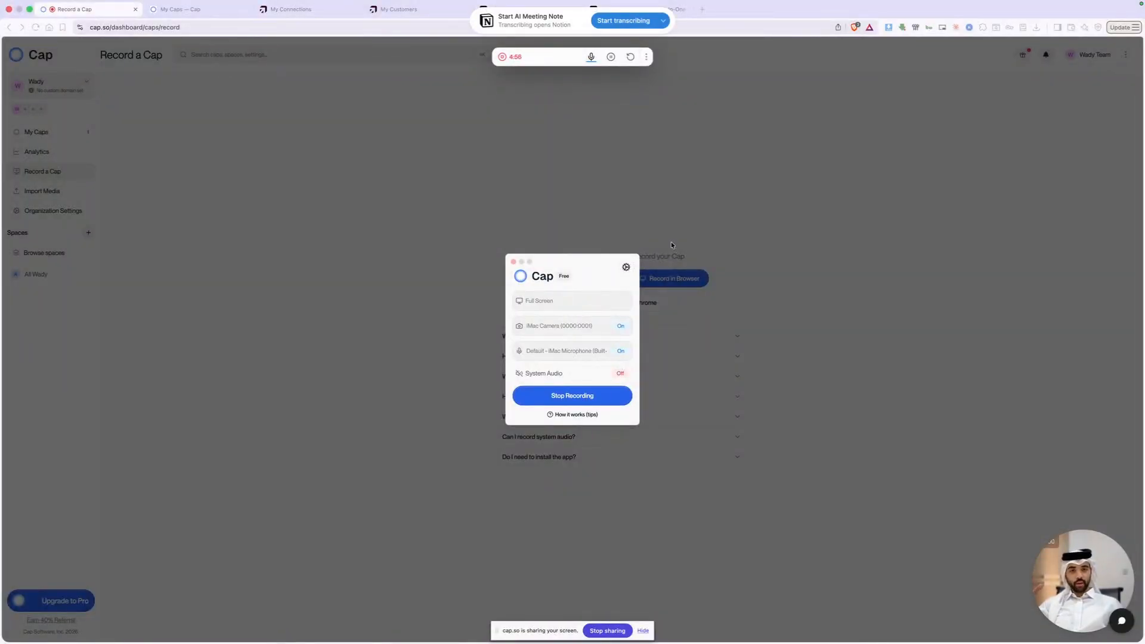
- Switch back to the Wady My Connections browser tab
left_click(318, 10)
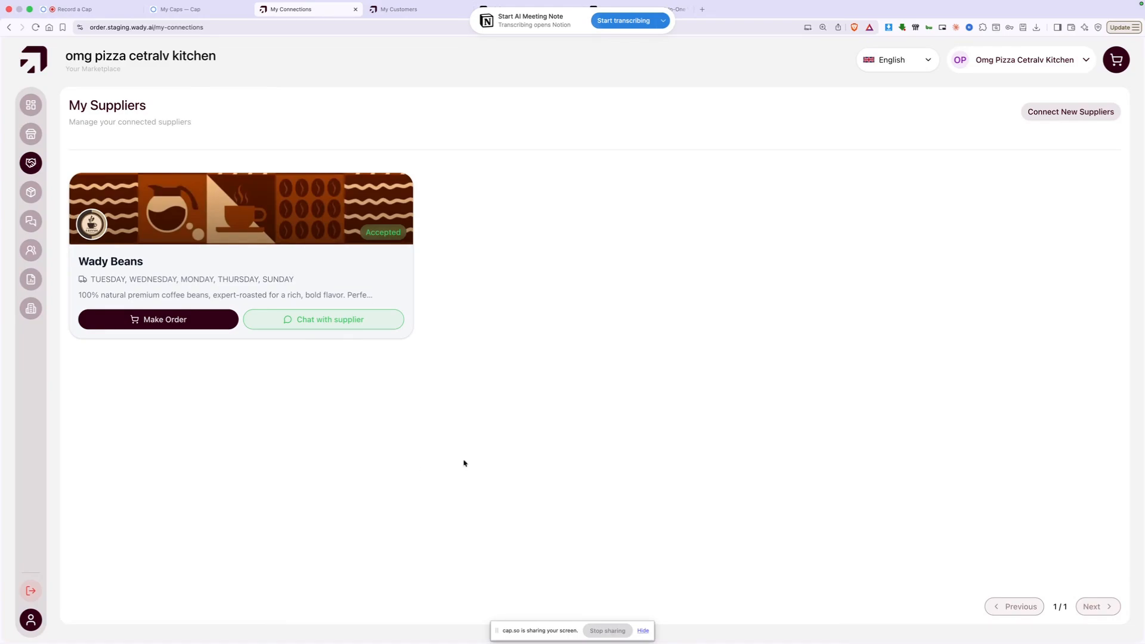
- Start a Wady Beans order and look through the Private Catalog, Favourites and Offers tabs
left_click(173, 322)
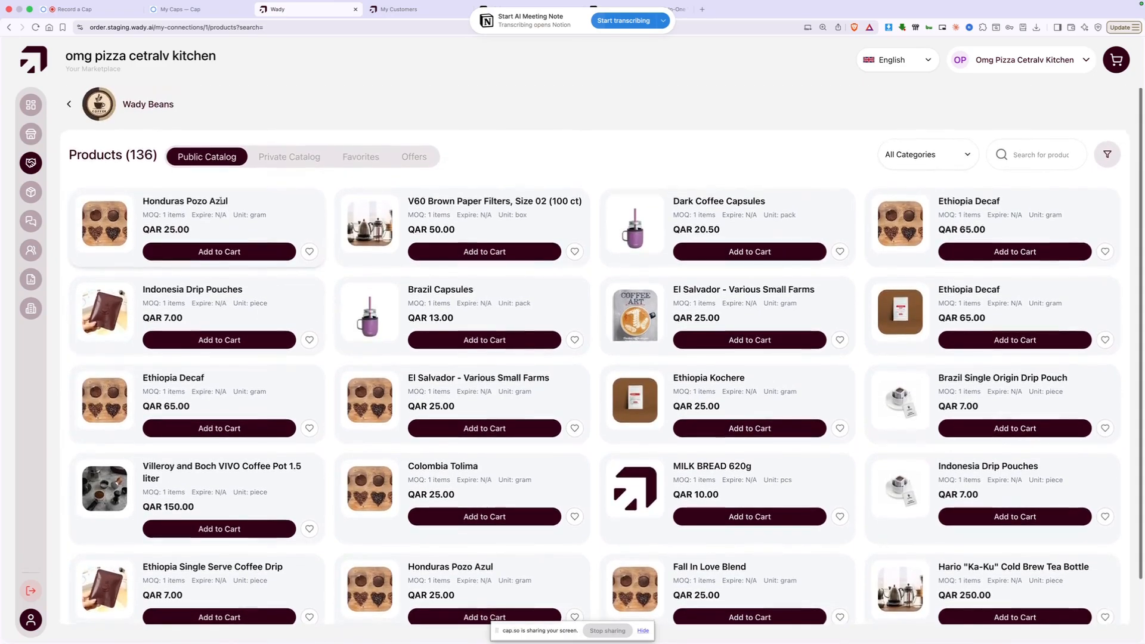
left_click(325, 155)
left_click(360, 156)
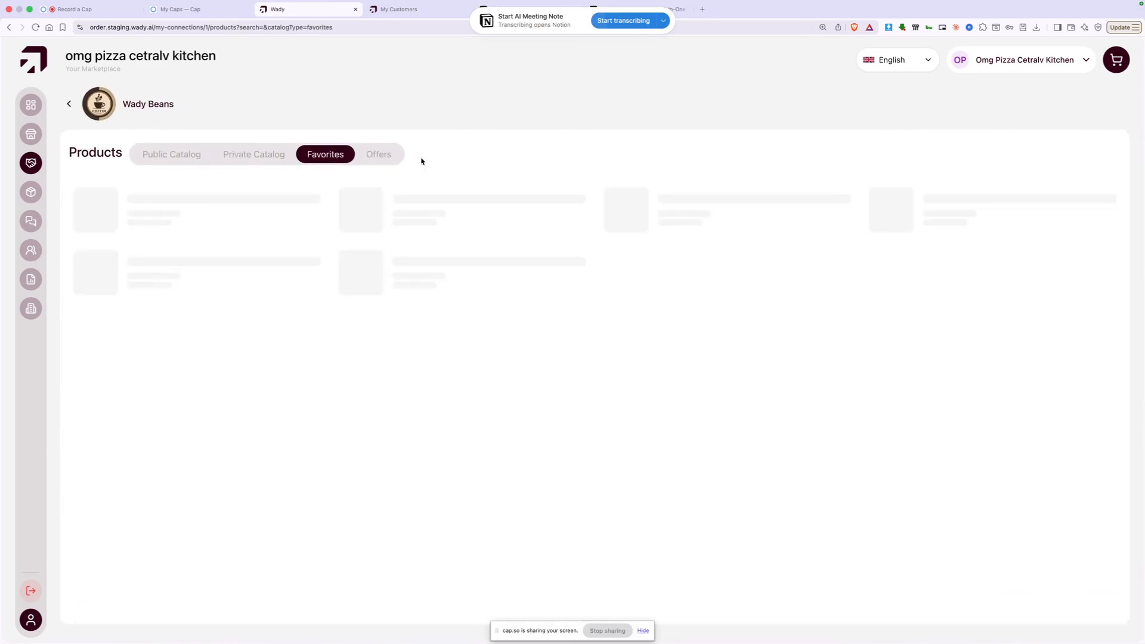
left_click(390, 156)
left_click(172, 154)
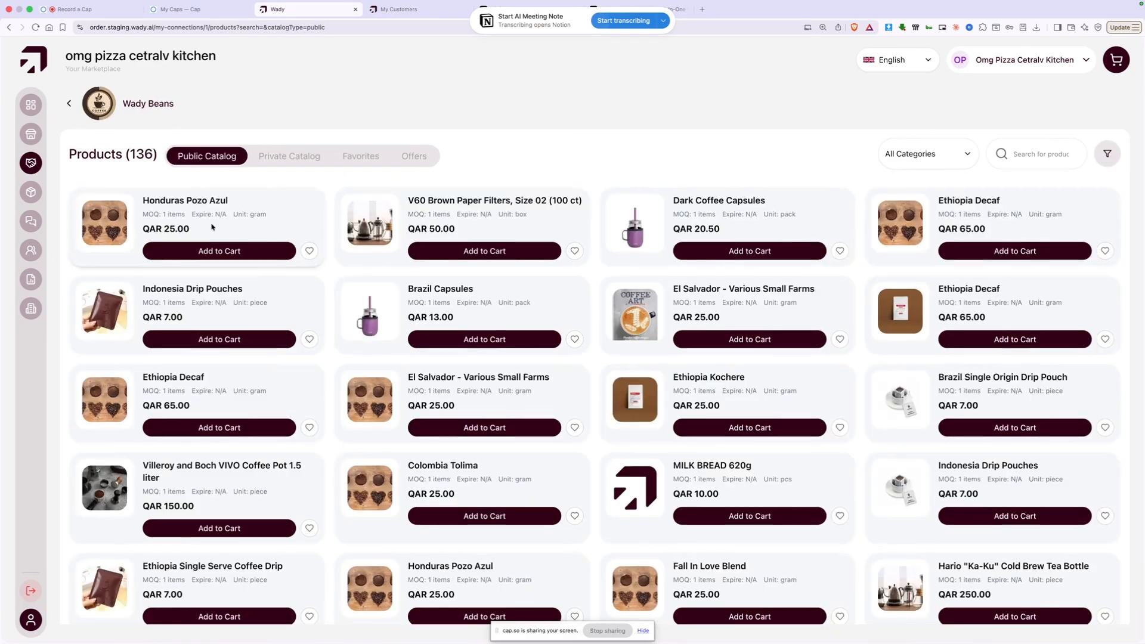
- Check the product category list, view the empty private catalog, then return to the public catalog
scroll(216, 230, "down", 1)
left_click(960, 106)
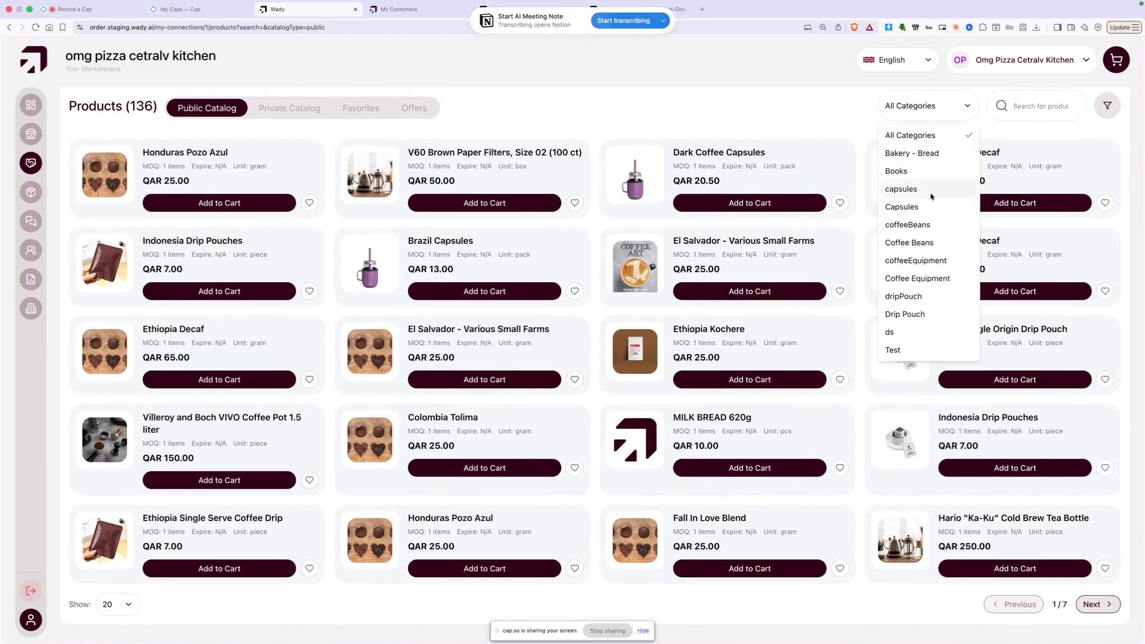
left_click(992, 140)
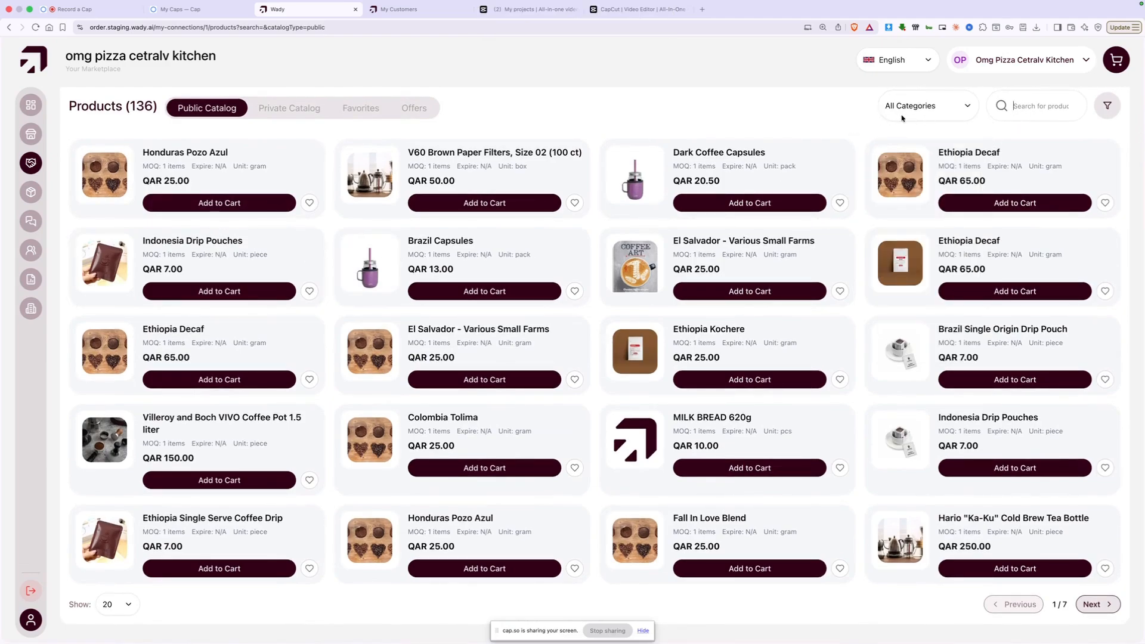
left_click(266, 108)
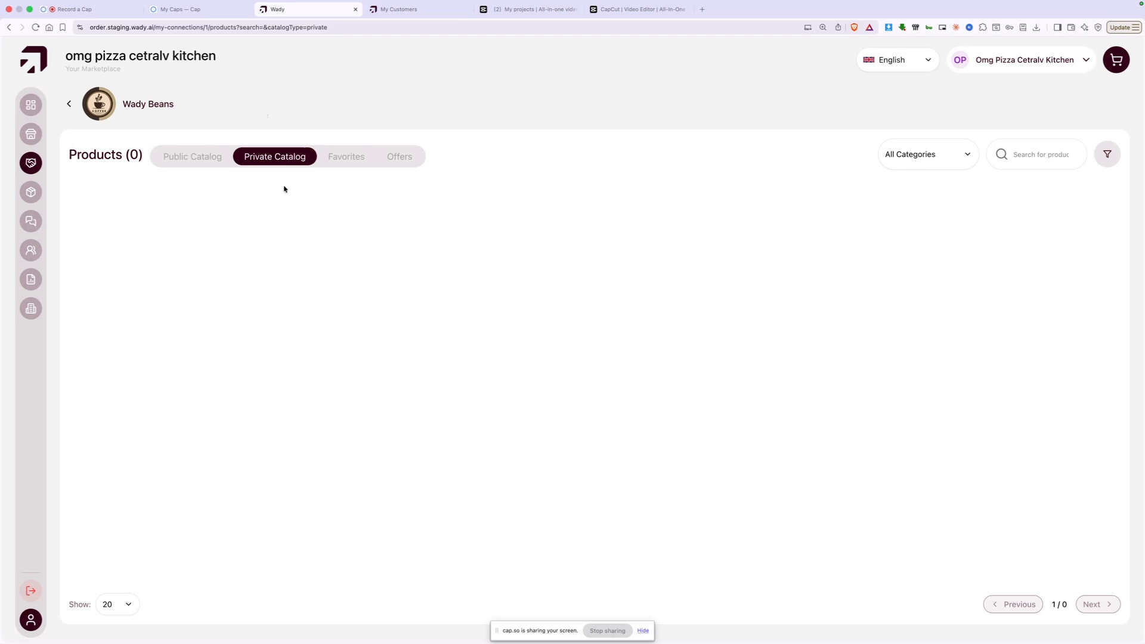
left_click(222, 166)
- Add Honduras Pozo Azul, V60 filters, Brazil Capsules, Dark Coffee Capsules and El Salvador, then check out
left_click(203, 251)
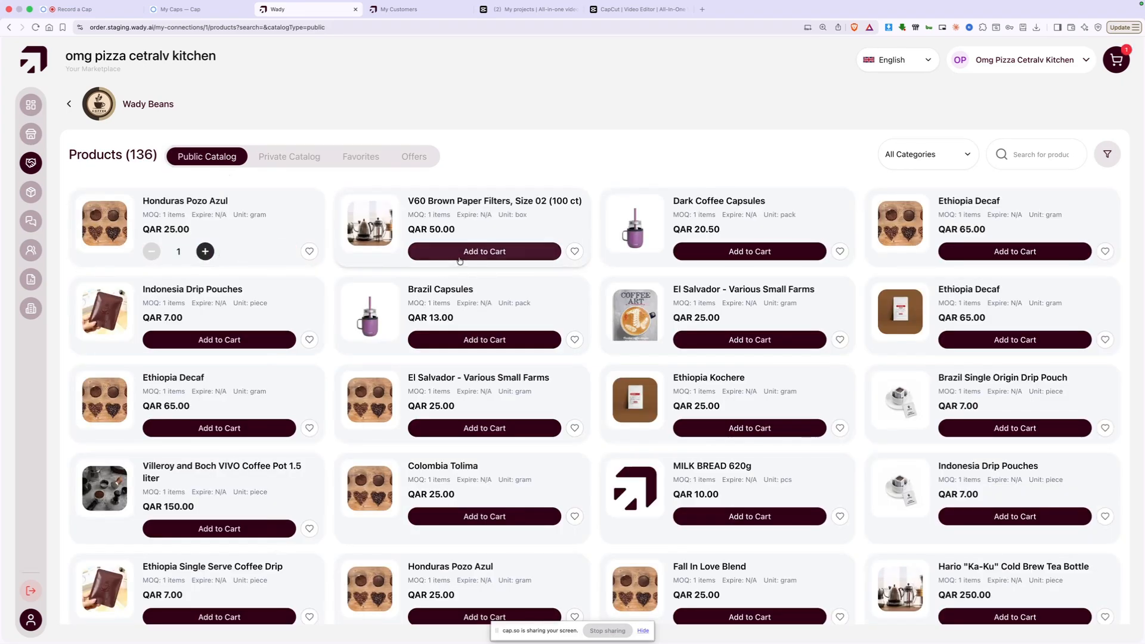
left_click(463, 254)
left_click(485, 340)
left_click(575, 253)
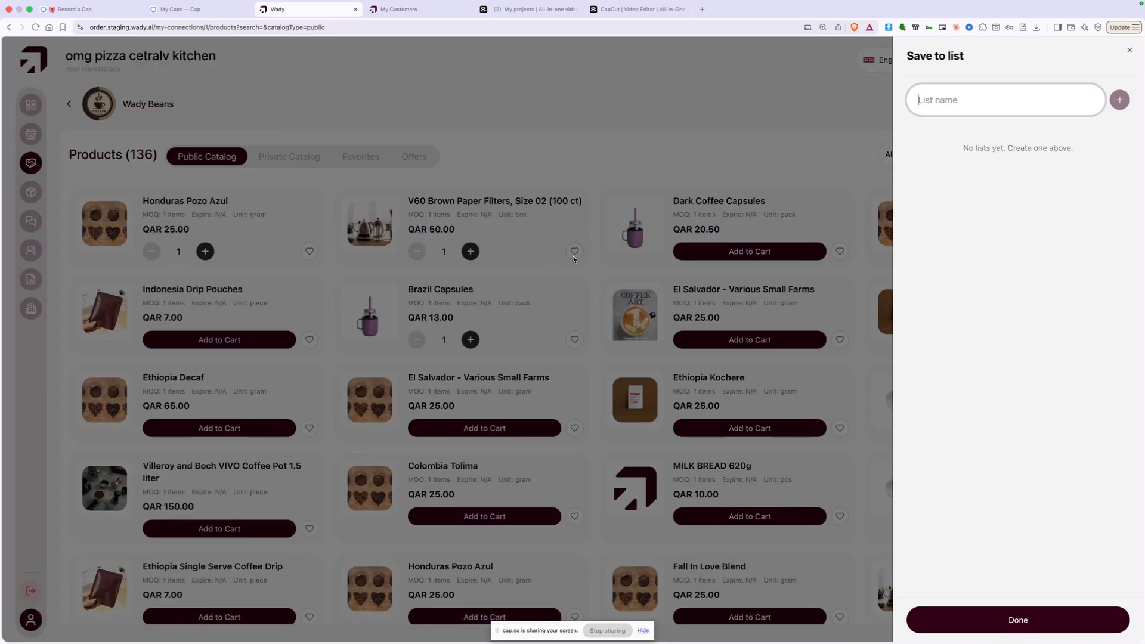
left_click(697, 155)
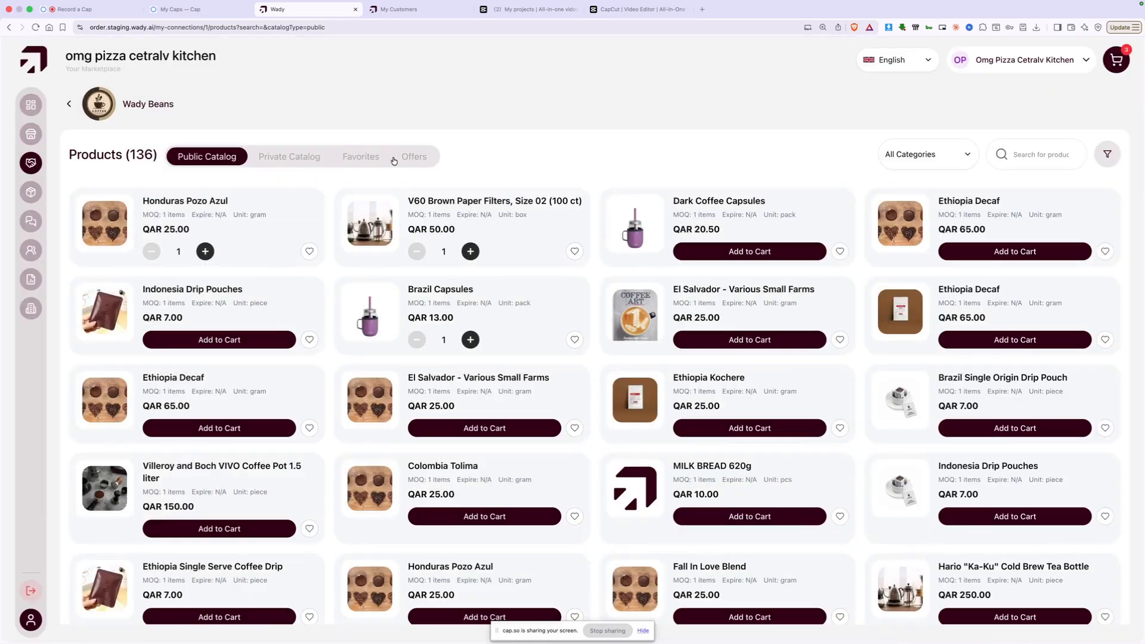
left_click(680, 255)
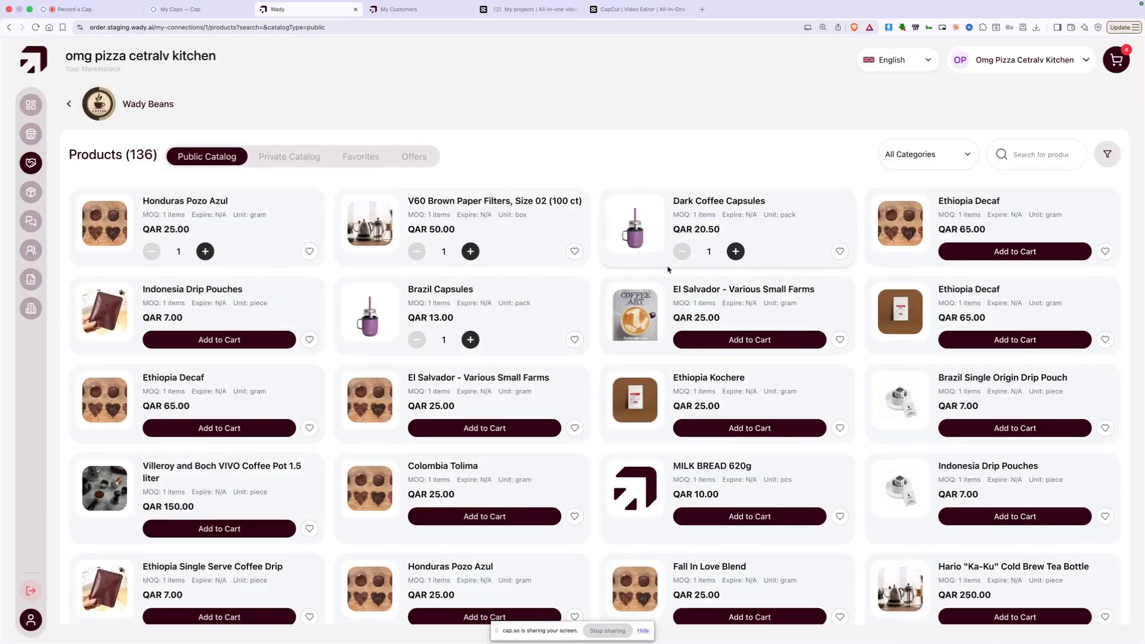
left_click(727, 338)
left_click(1118, 67)
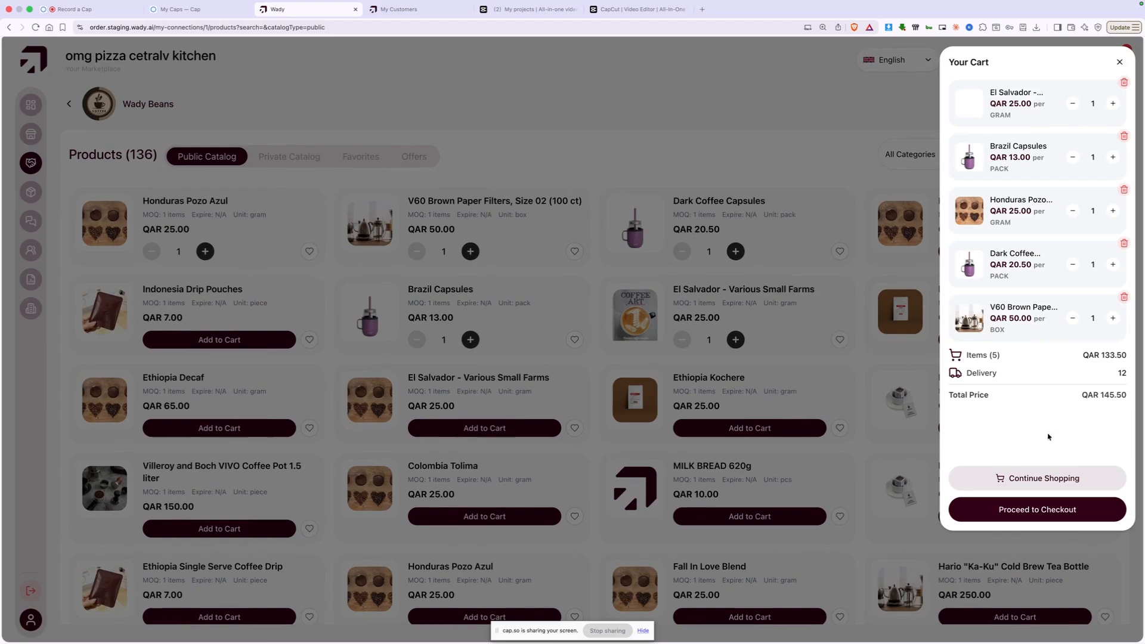
left_click(1044, 513)
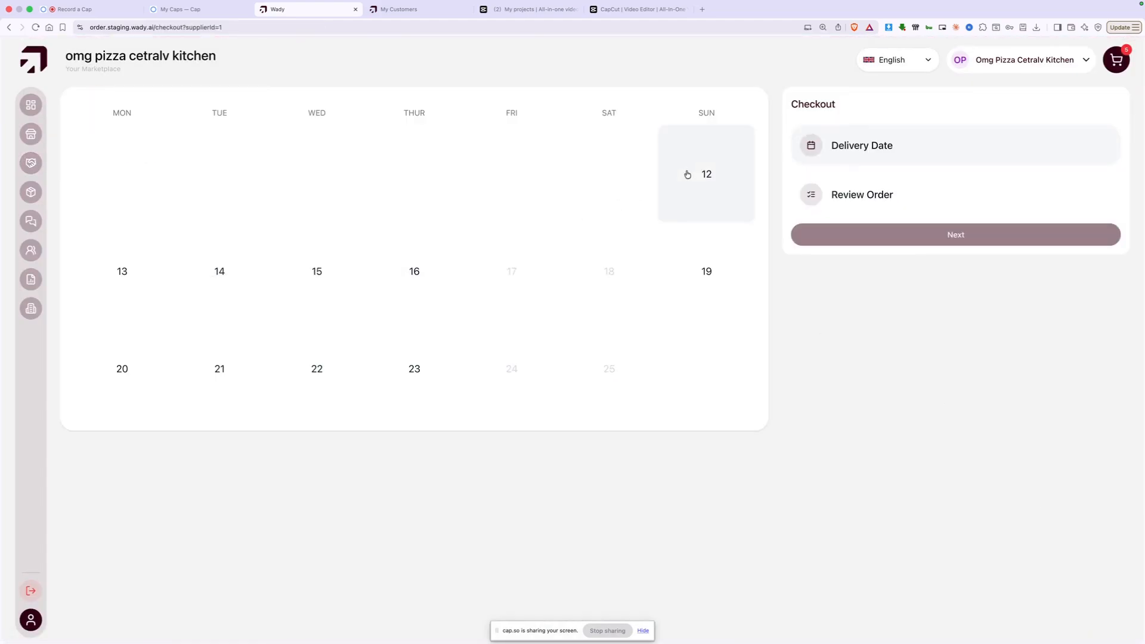
- Set delivery for Sunday, July 12, choose cash on delivery, and send the order
left_click(696, 173)
left_click(945, 235)
scroll(663, 271, "down", 5)
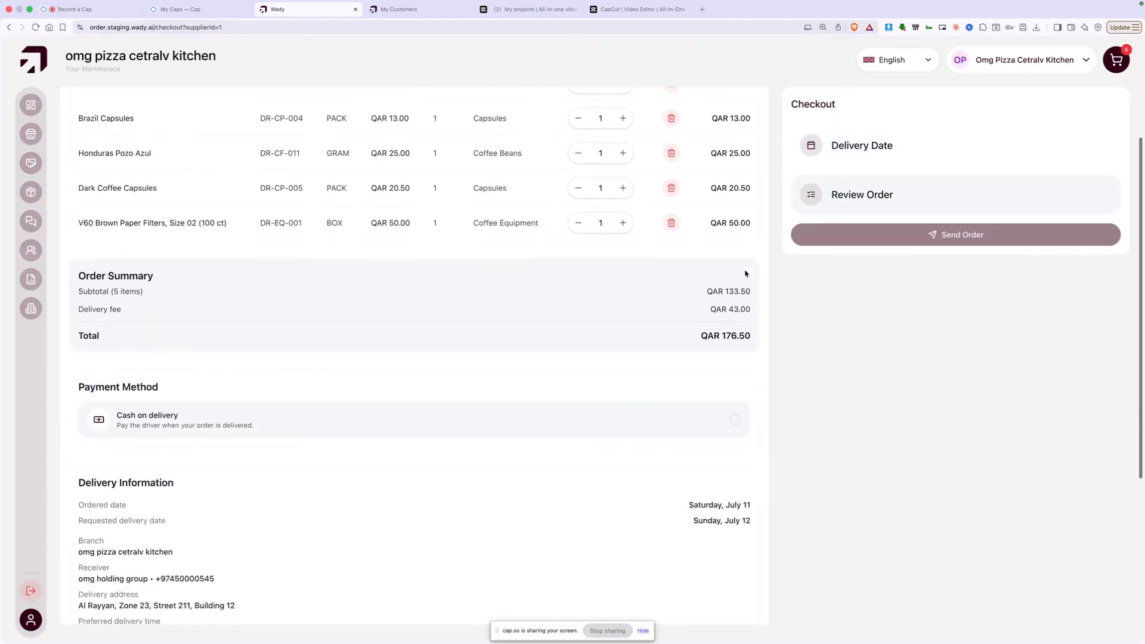
scroll(664, 271, "up", 5)
scroll(651, 268, "down", 4)
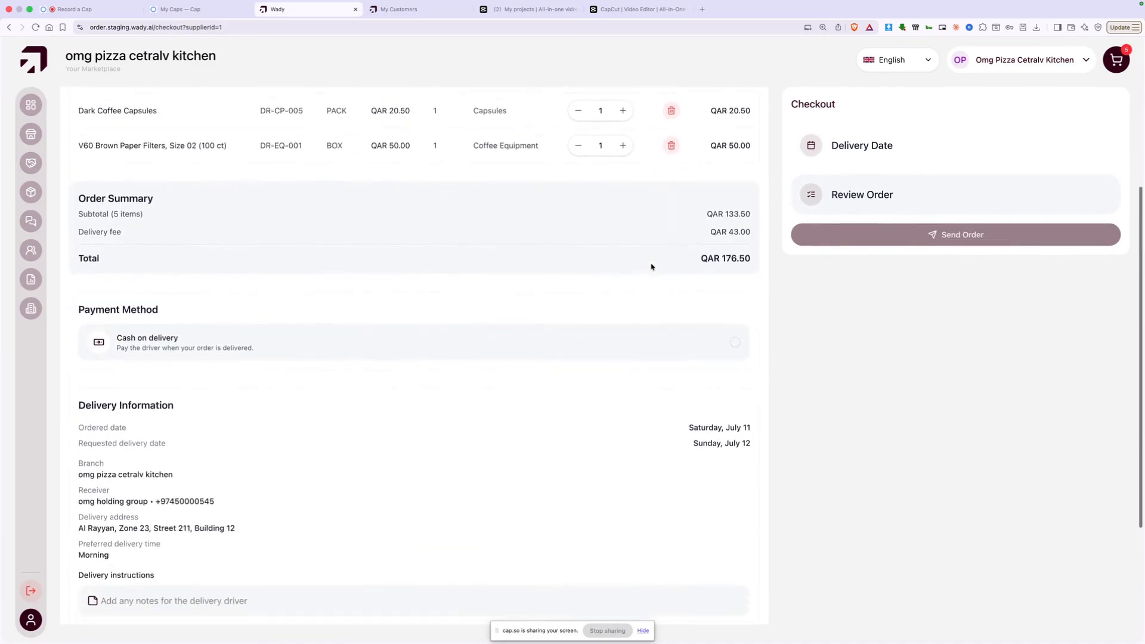
left_click(574, 306)
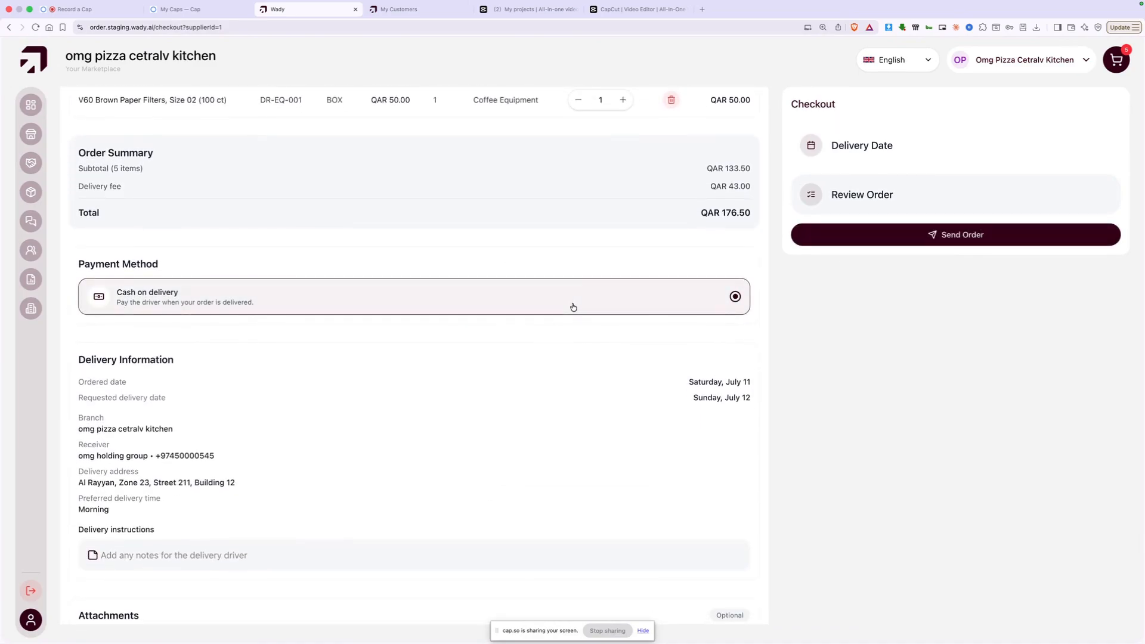
scroll(562, 324, "down", 3)
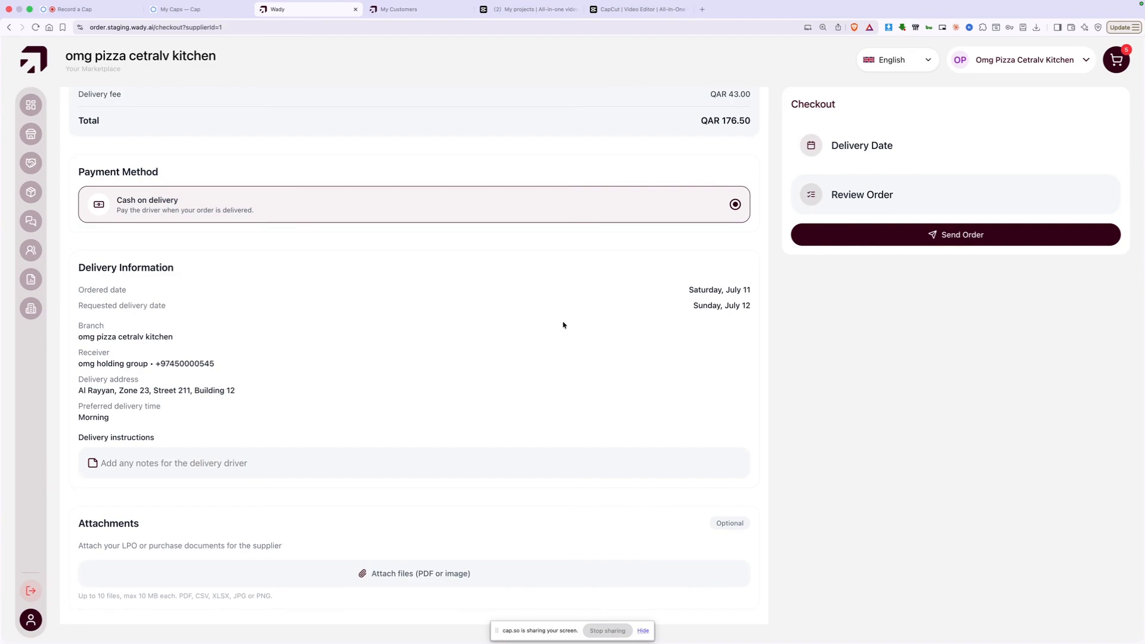
scroll(564, 324, "down", 1)
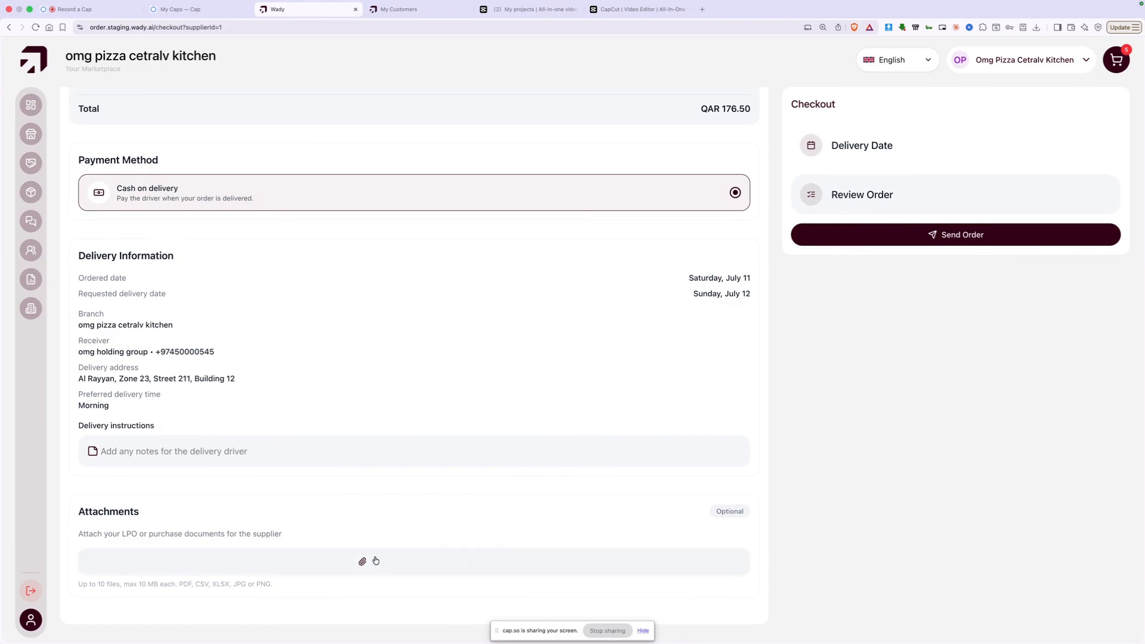
scroll(405, 507, "up", 5)
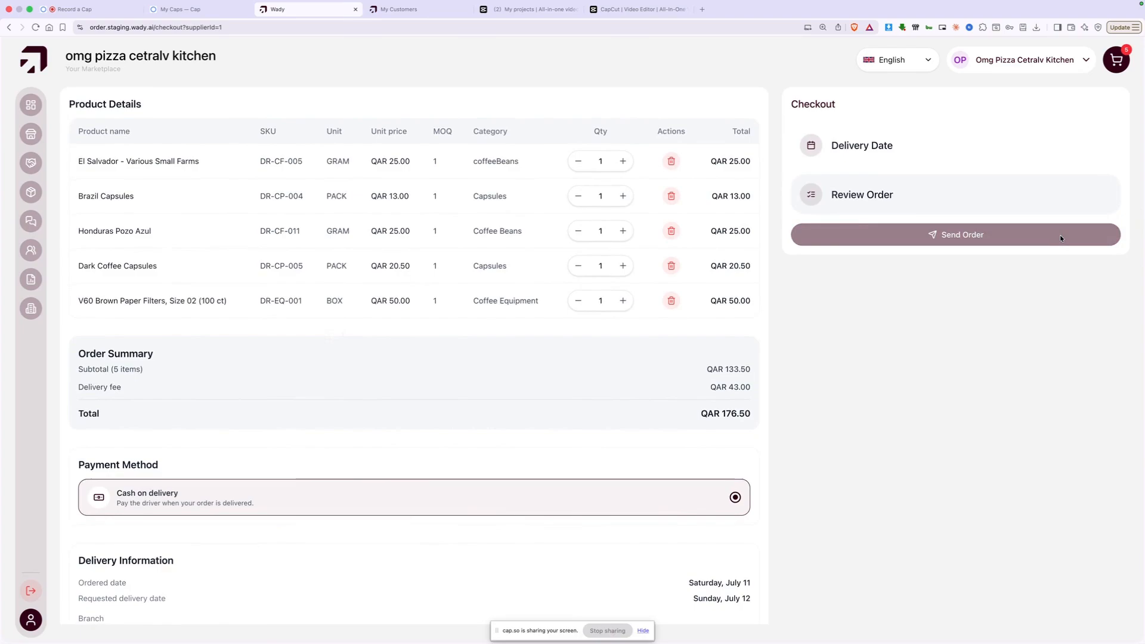
left_click(1061, 239)
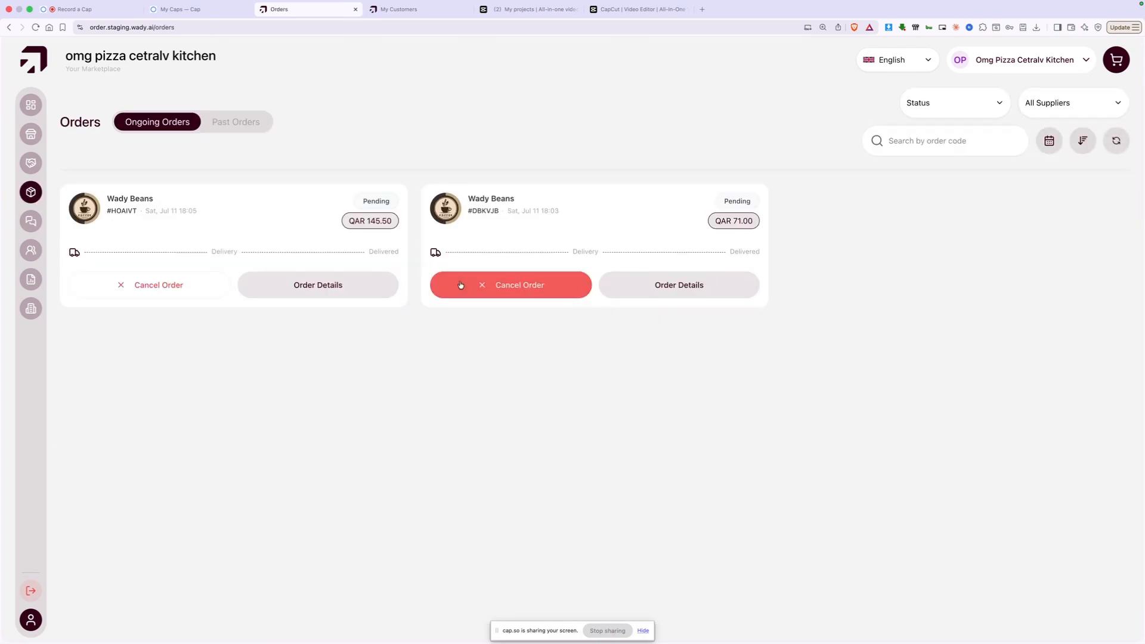
- From the QAR 145.50 order's details, download the LPO PDF, save it, and open it
left_click(388, 285)
left_click(964, 280)
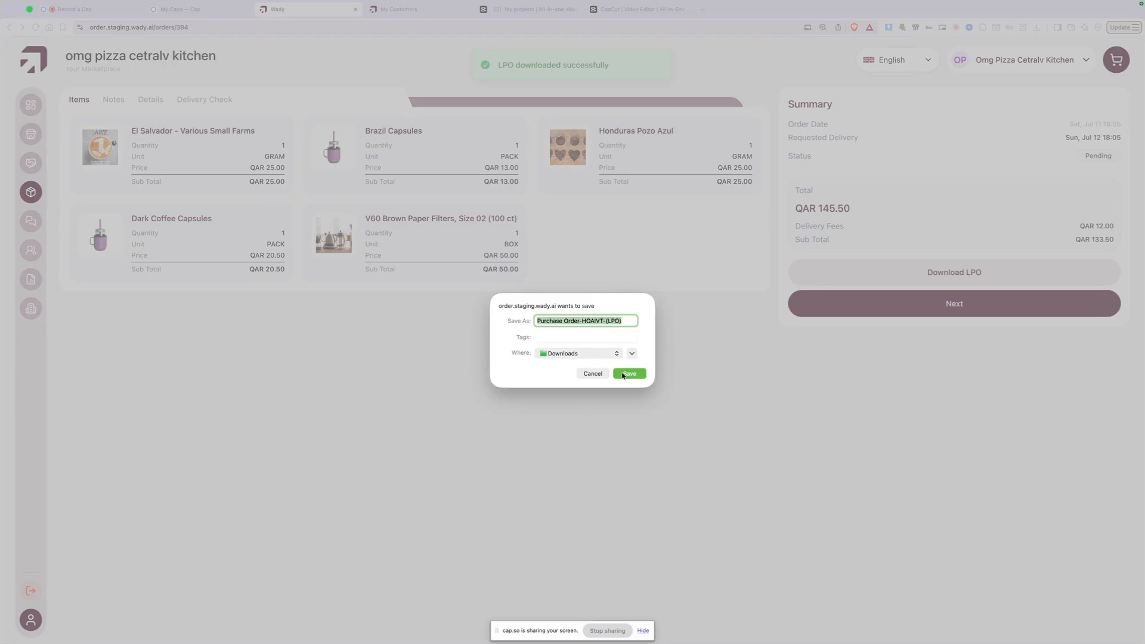
left_click(628, 374)
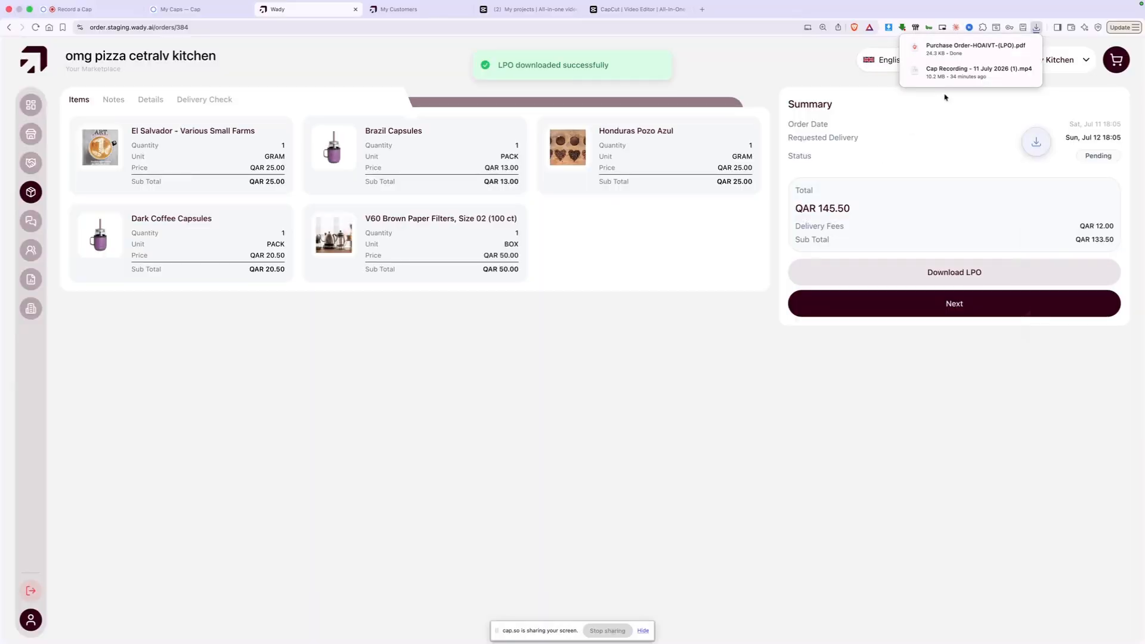
left_click(979, 48)
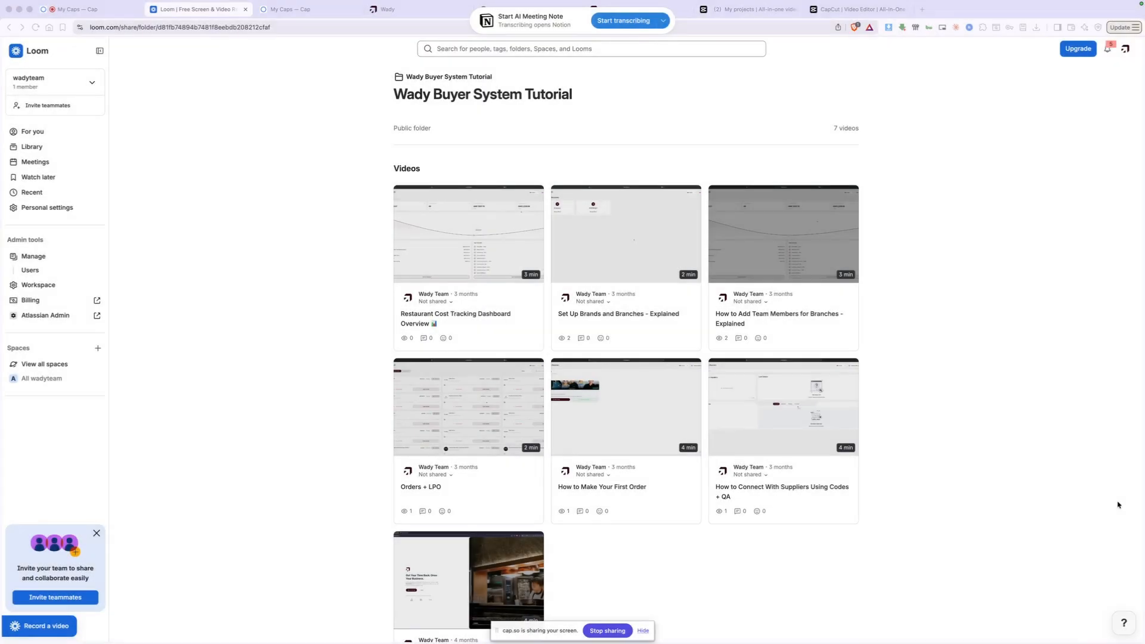
scroll(1076, 484, "down", 3)
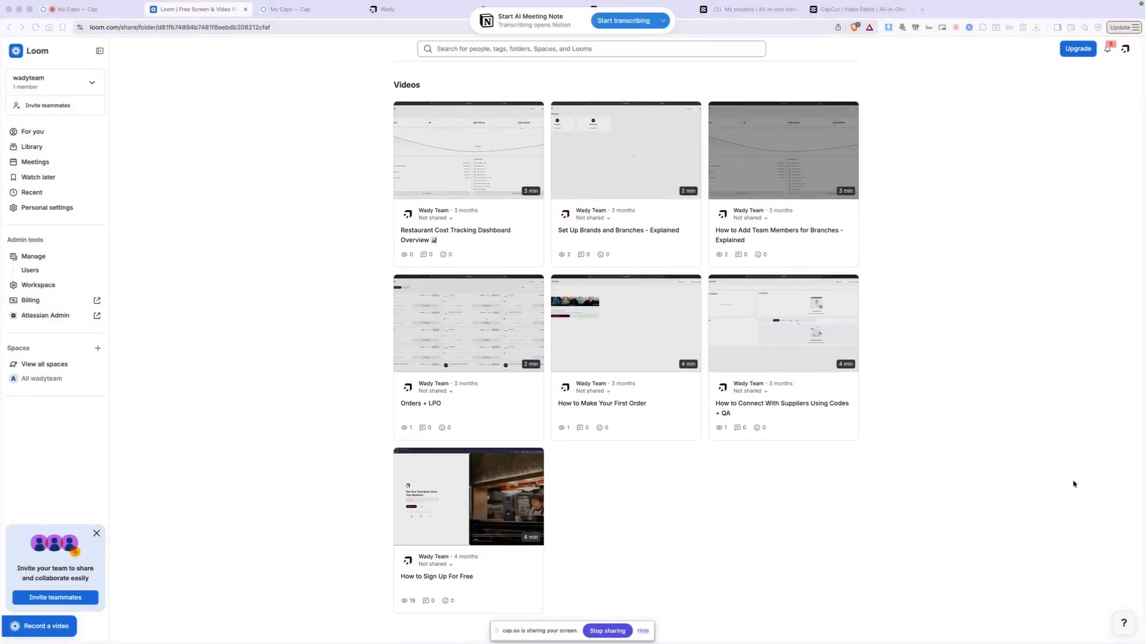
- Scroll through the seven Wady tutorial videos, then switch to the Cap My Caps tab
scroll(951, 263, "up", 2)
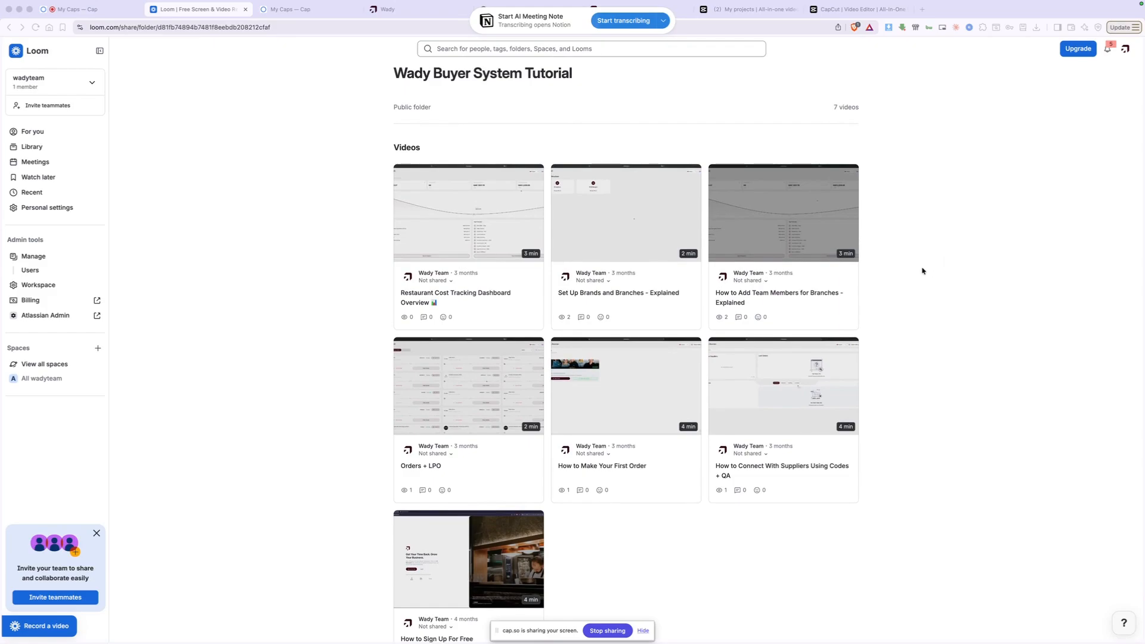
scroll(921, 271, "down", 2)
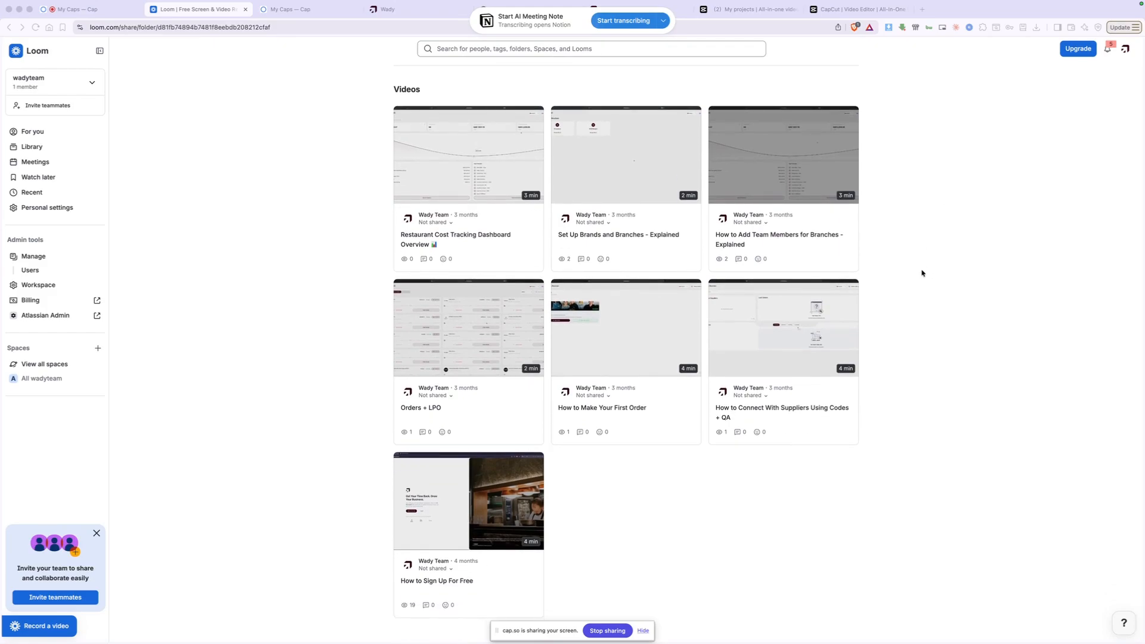
scroll(922, 273, "down", 1)
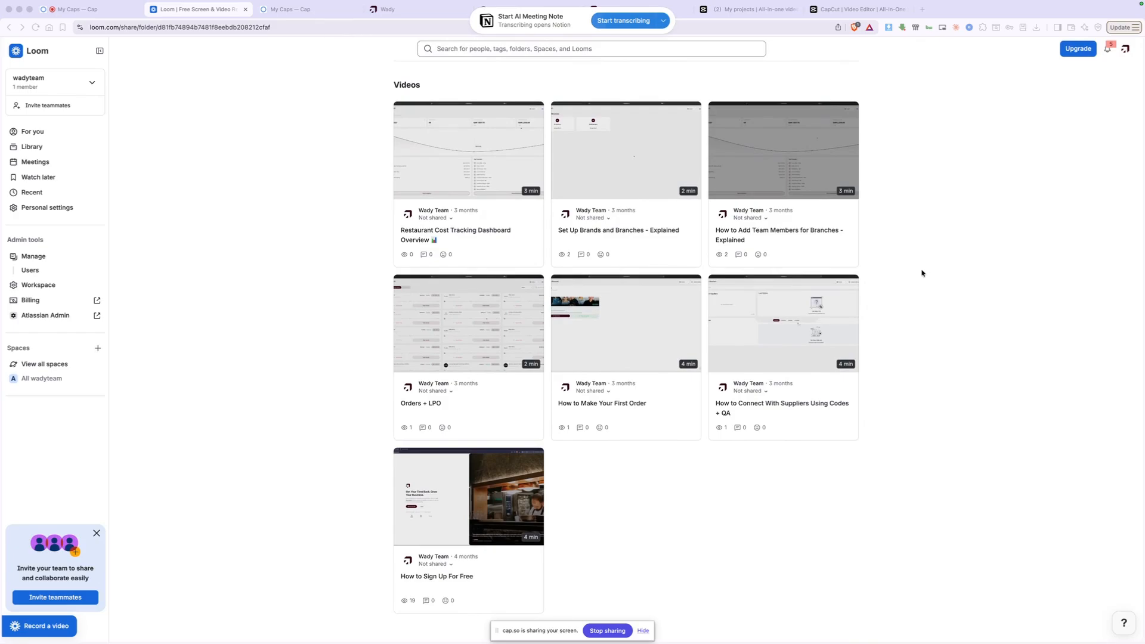
scroll(871, 300, "up", 3)
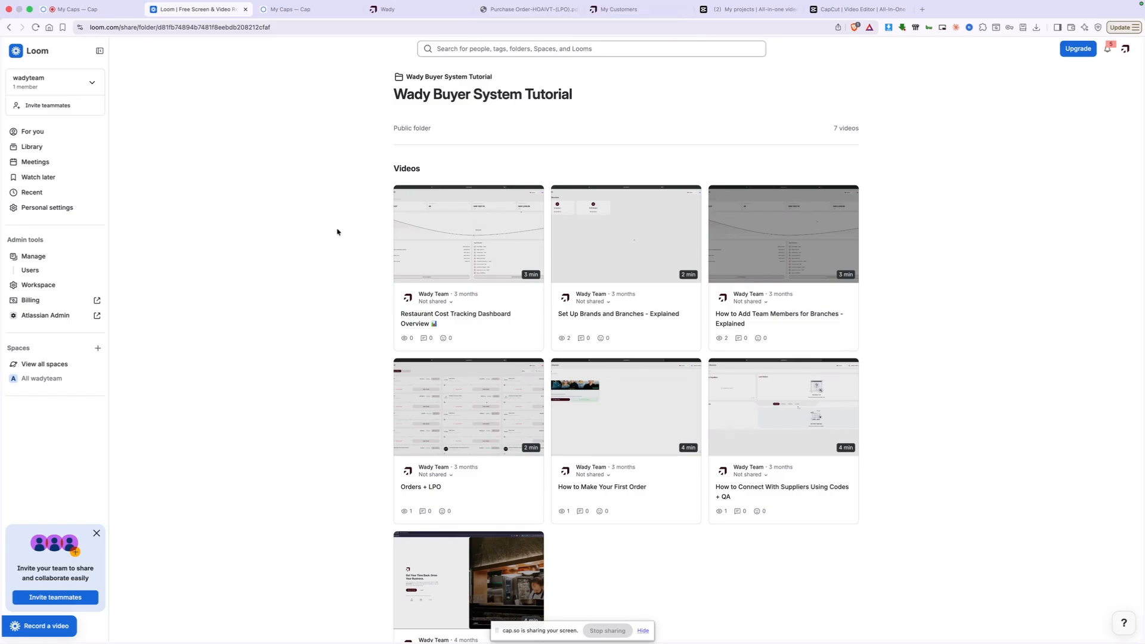
key("super+1")
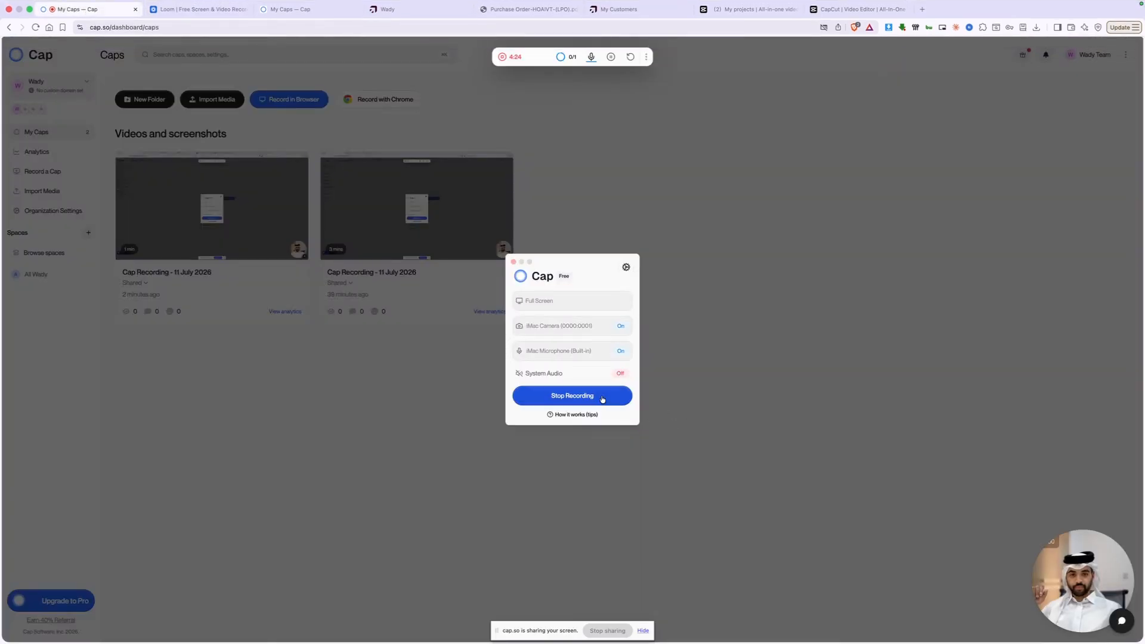